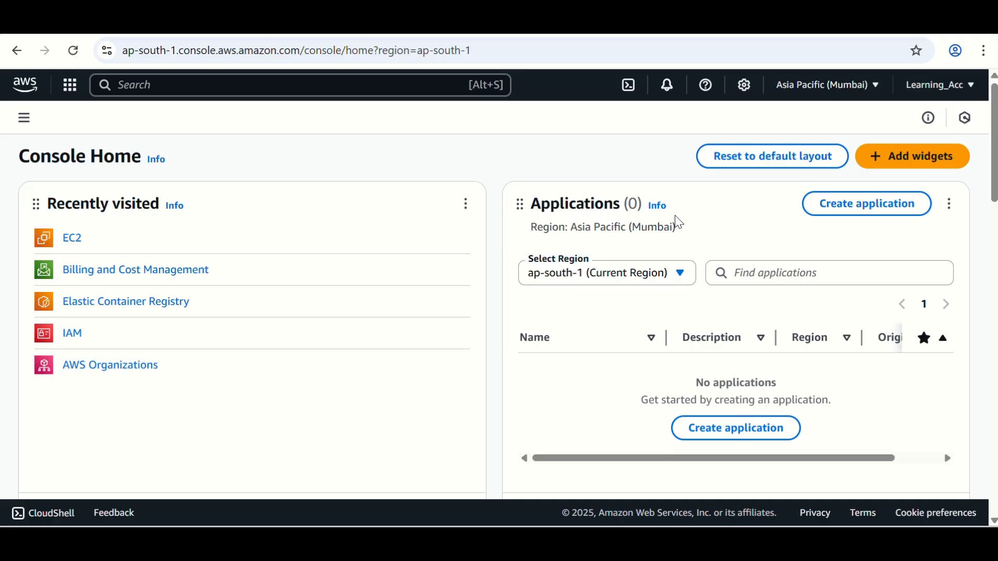
# - Check the available regions without leaving Mumbai, and open the EC2 service by searching for "ec2"
pyautogui.click(882, 91)
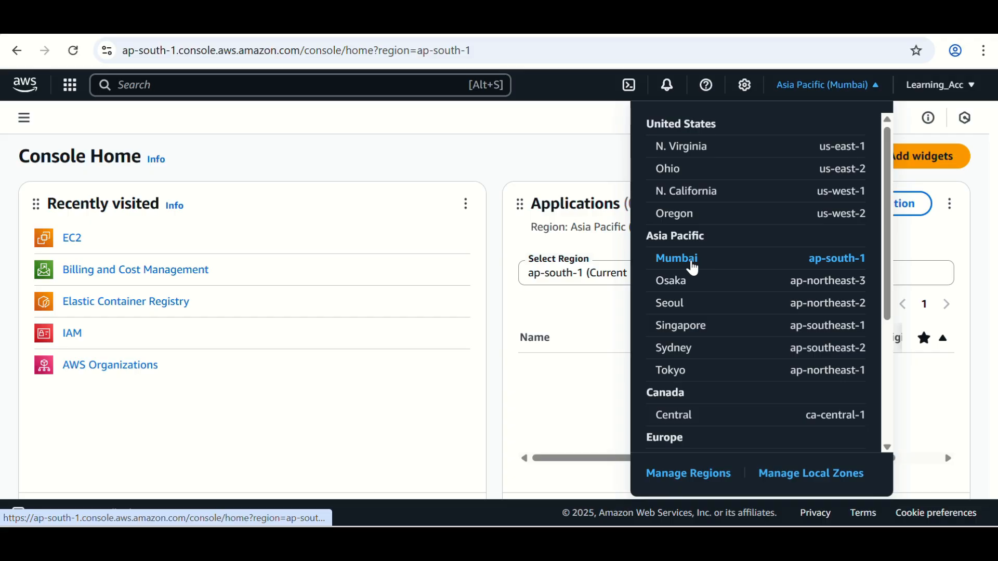
pyautogui.click(501, 158)
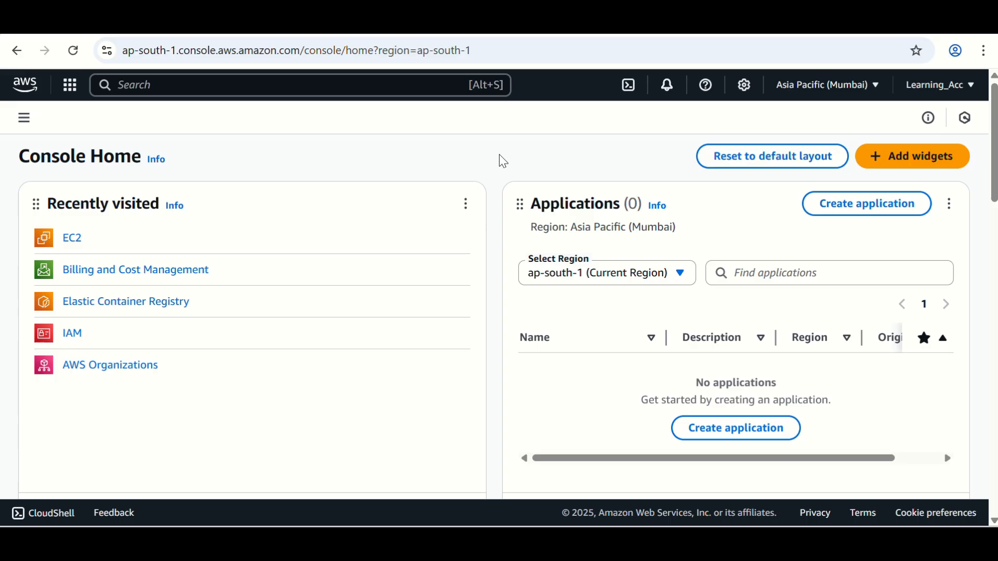
pyautogui.click(303, 89)
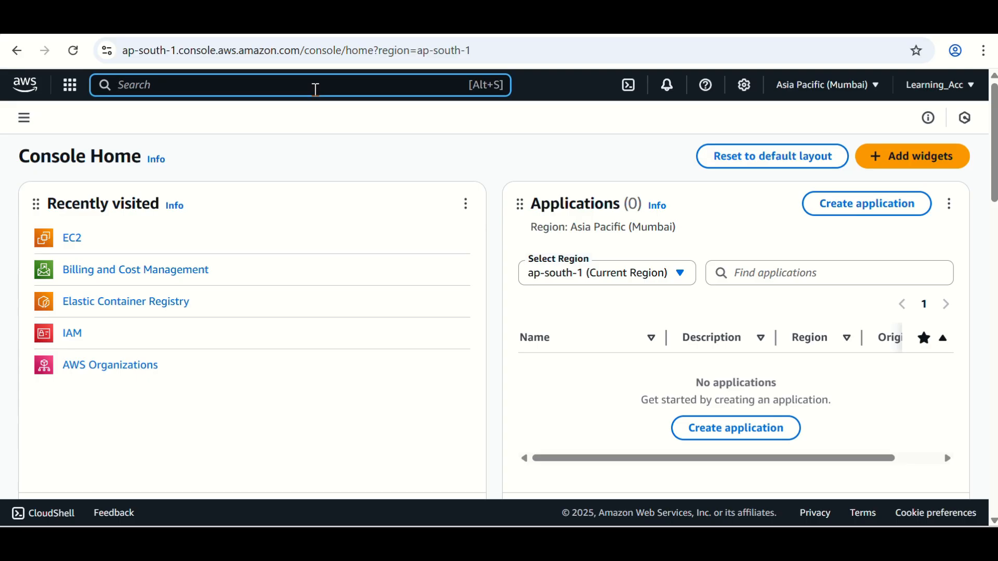
pyautogui.write('ec2')
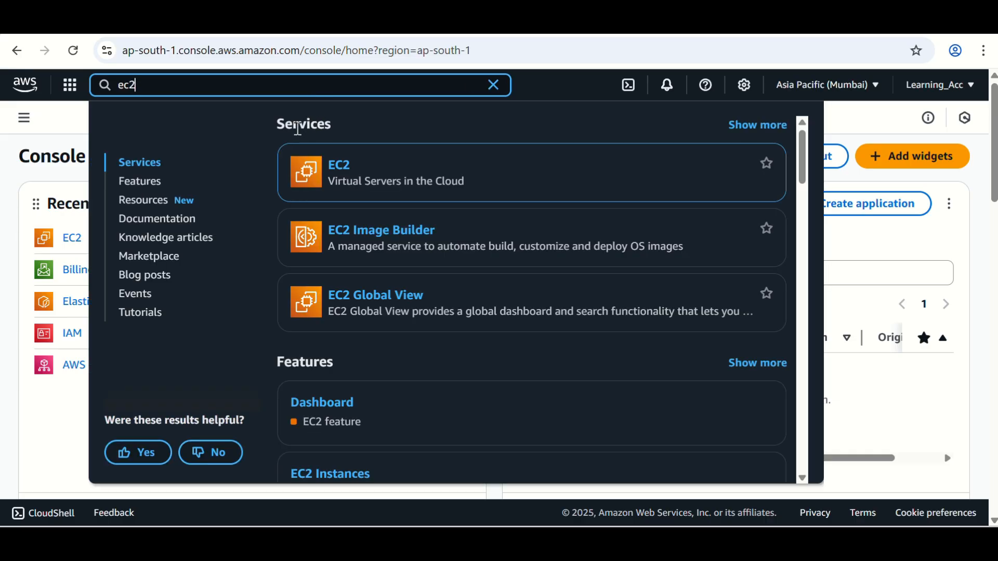
pyautogui.moveTo(347, 175)
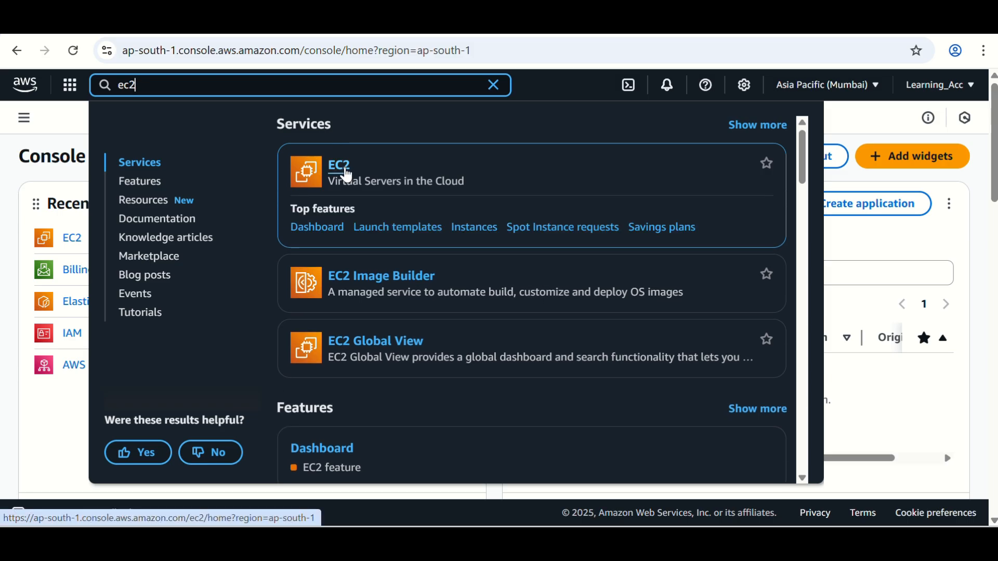
pyautogui.click(347, 175)
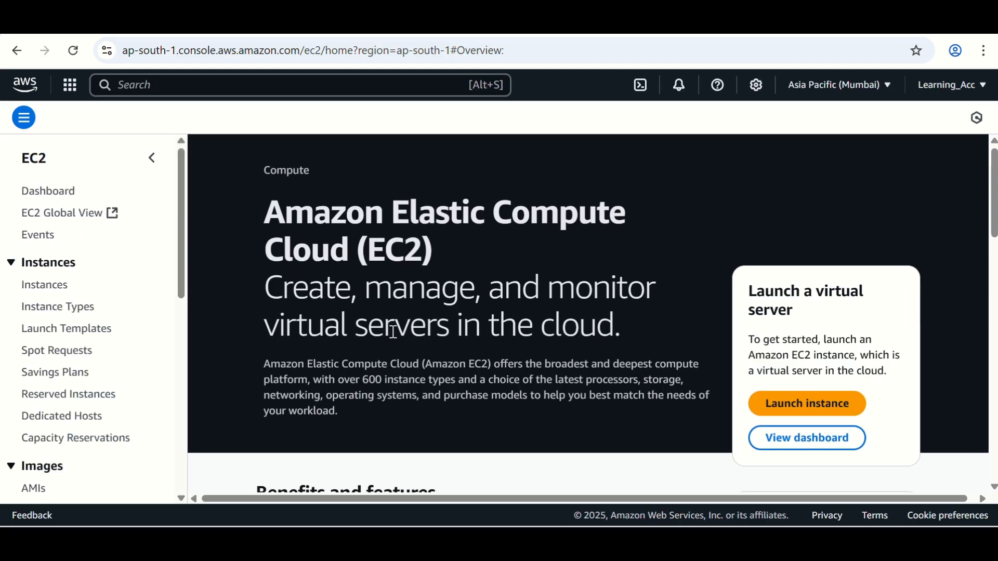
# - Examine the EC2 overview page, including its benefits and features, use cases, related services and resources
pyautogui.scroll(-1, 393, 333)
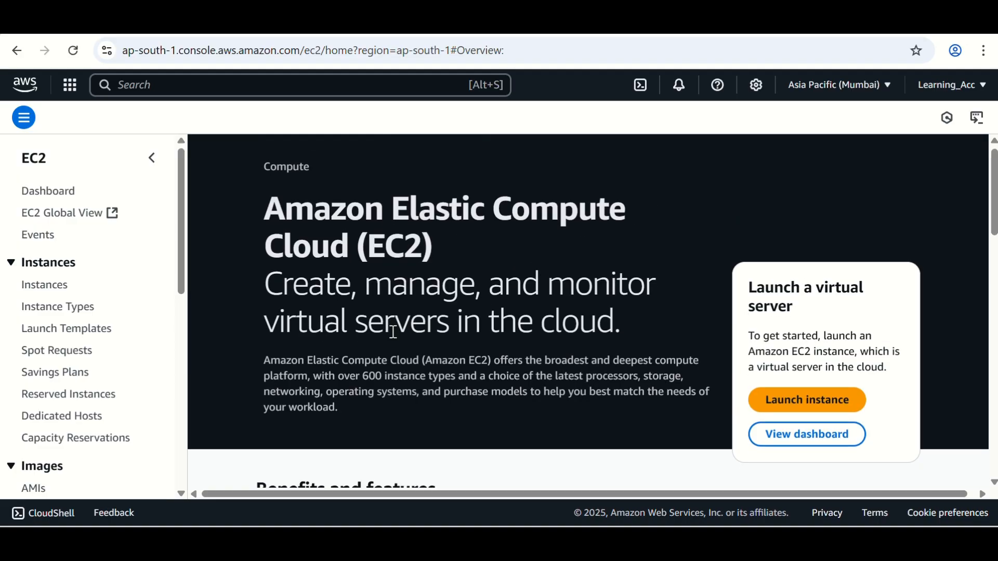
pyautogui.scroll(-1, 394, 335)
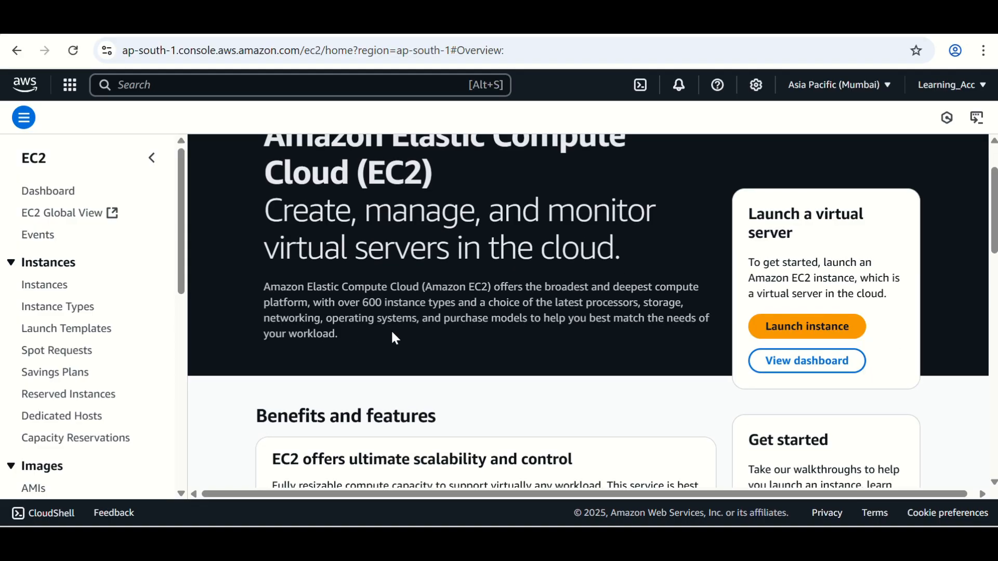
pyautogui.scroll(1, 393, 335)
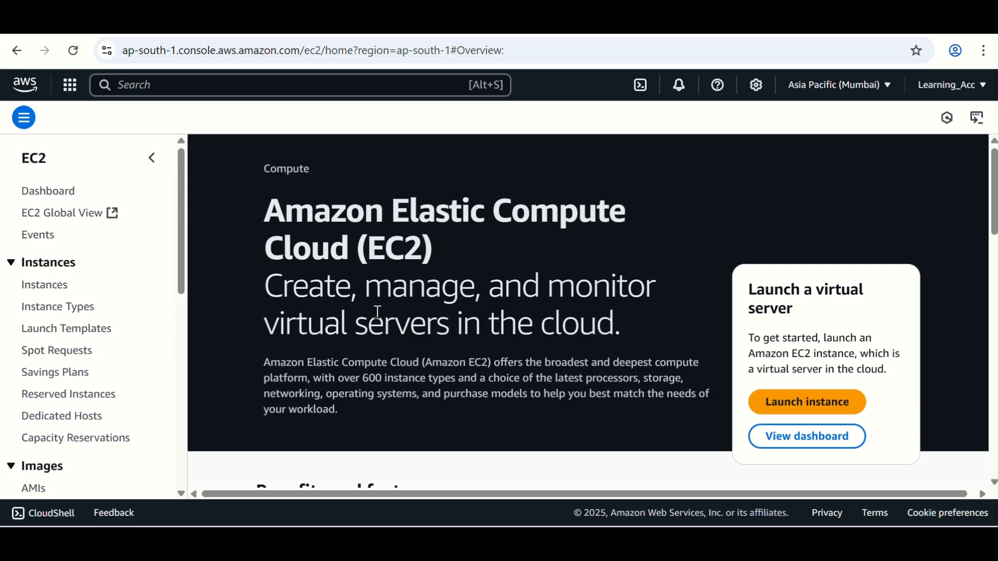
pyautogui.scroll(-1, 375, 313)
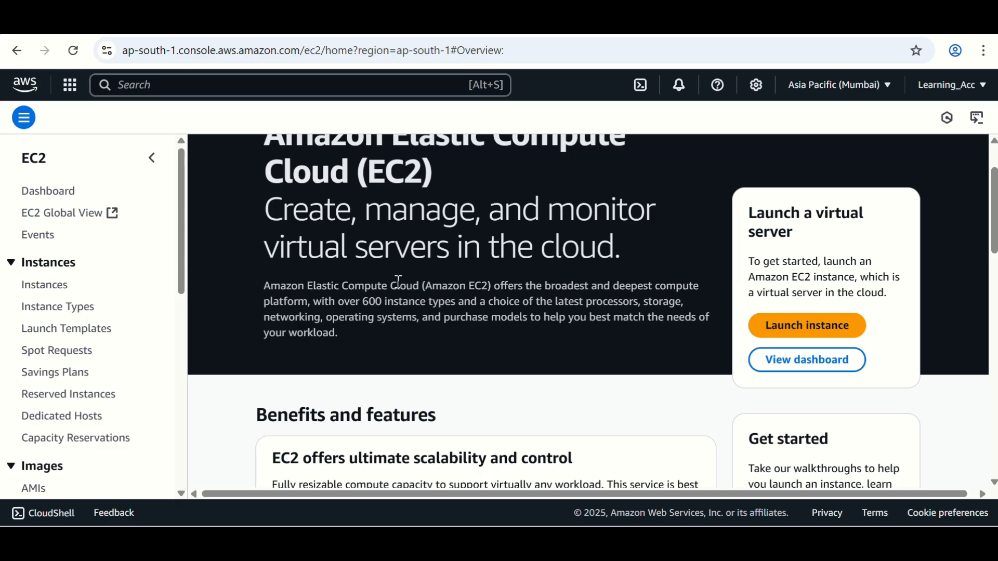
pyautogui.scroll(-1, 413, 353)
pyautogui.scroll(-1, 400, 346)
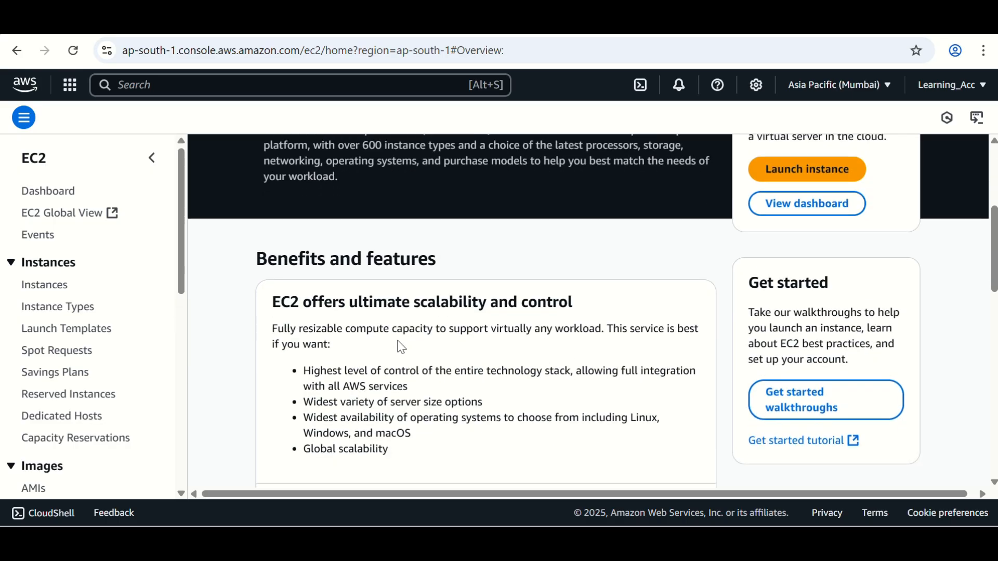
pyautogui.scroll(-7, 395, 335)
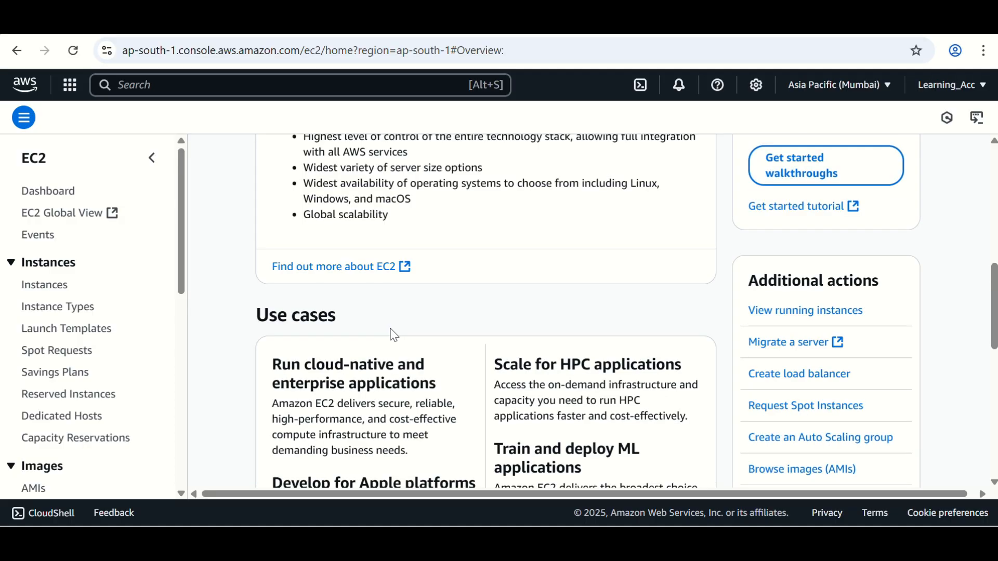
pyautogui.scroll(-3, 397, 345)
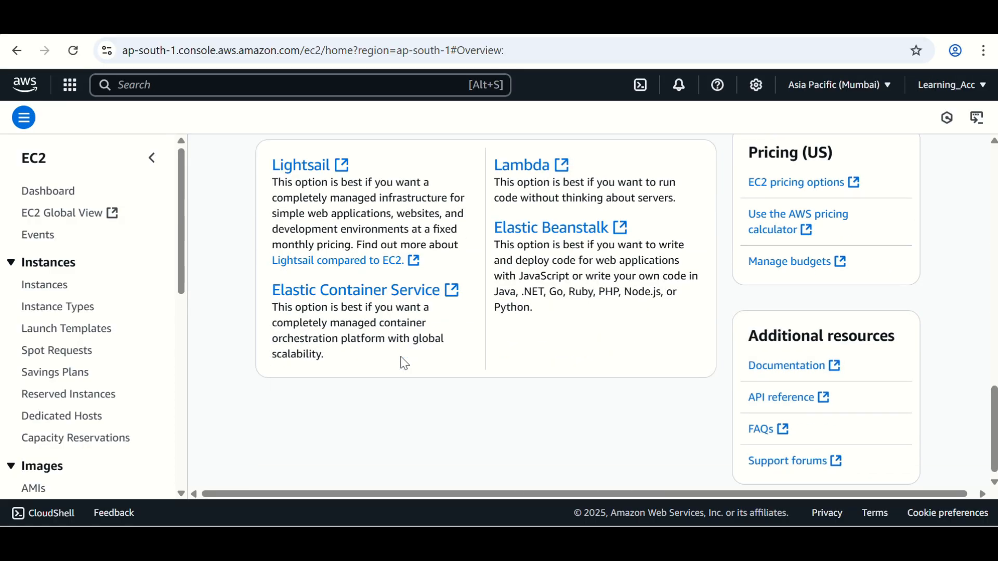
pyautogui.scroll(10, 401, 361)
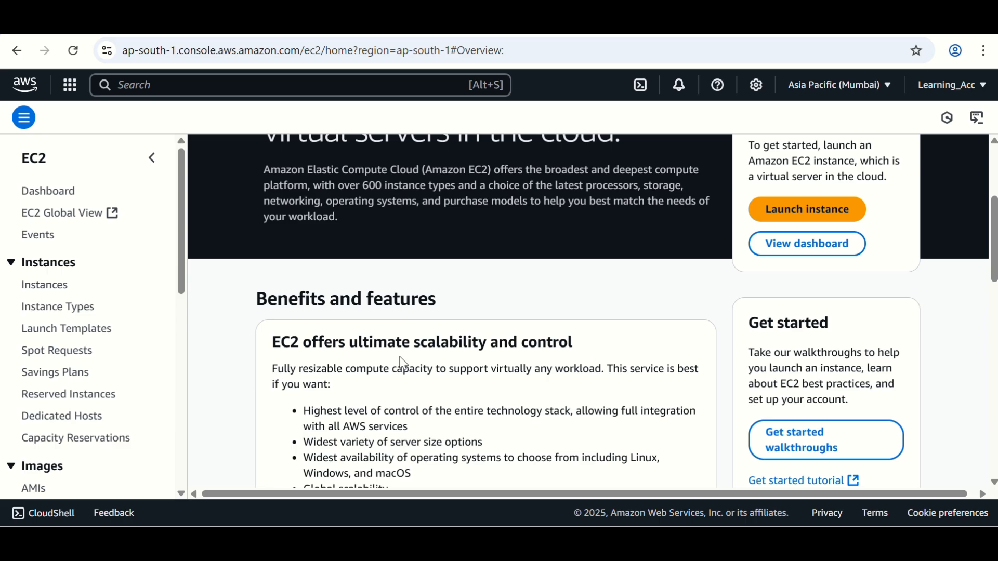
pyautogui.scroll(3, 403, 364)
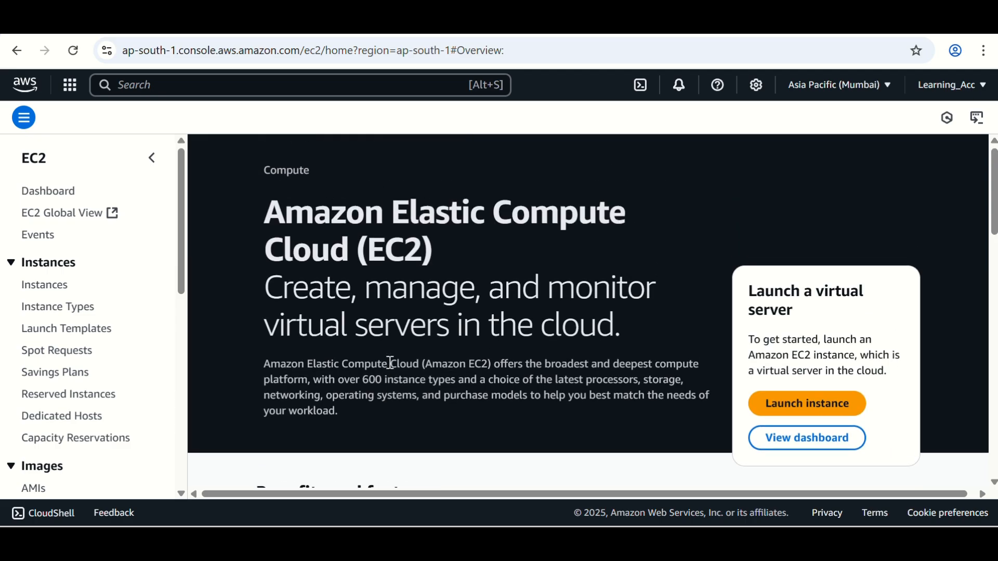
# - Start launching a new EC2 instance and name it my-first-ec2-linux
pyautogui.click(817, 408)
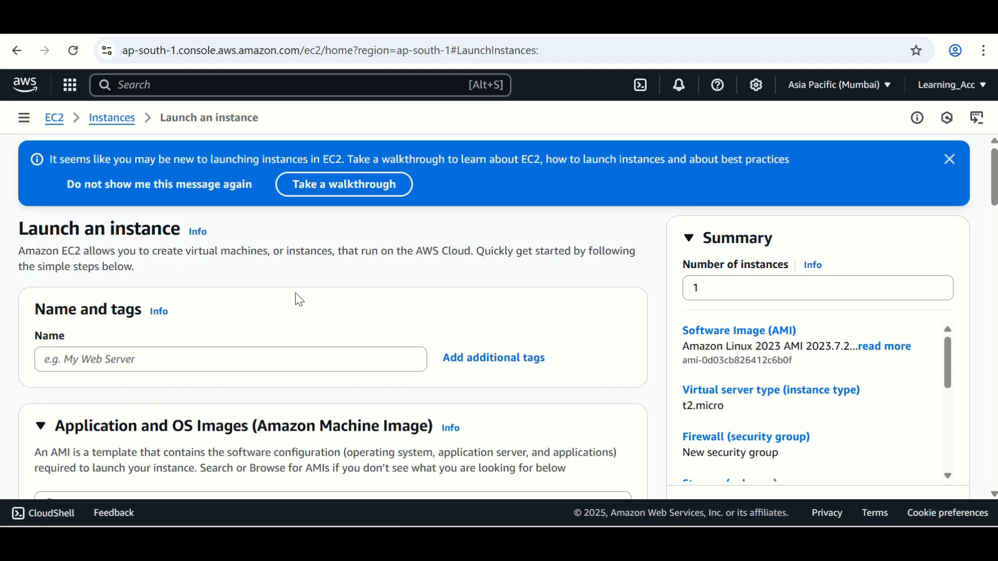
pyautogui.click(141, 361)
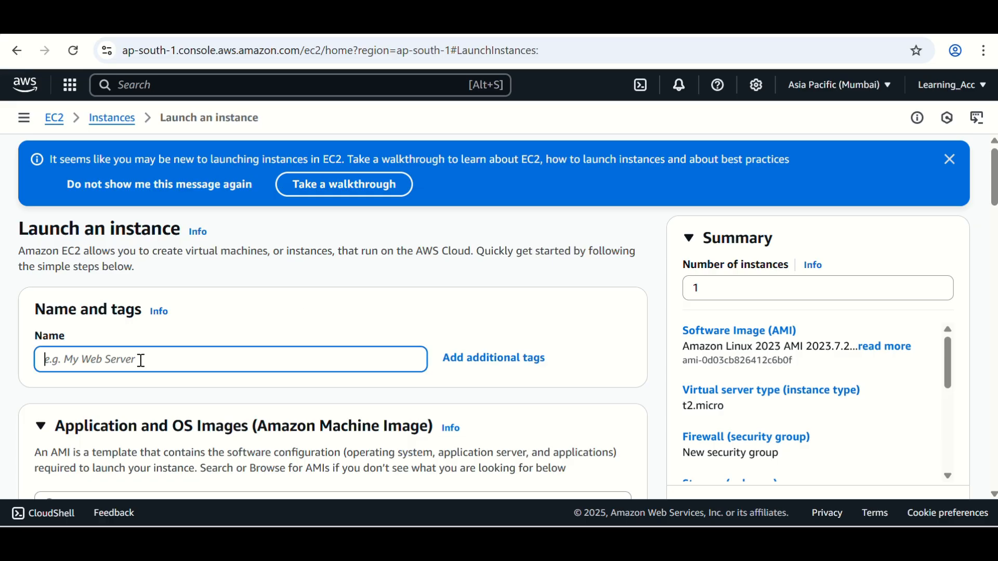
pyautogui.write('my')
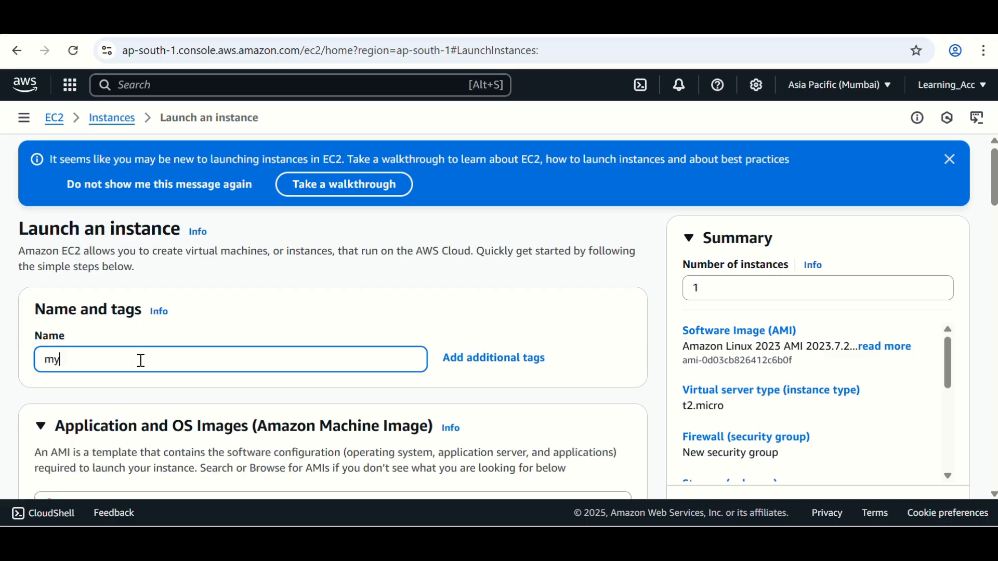
pyautogui.write('-first-ec2-linux')
pyautogui.click(237, 339)
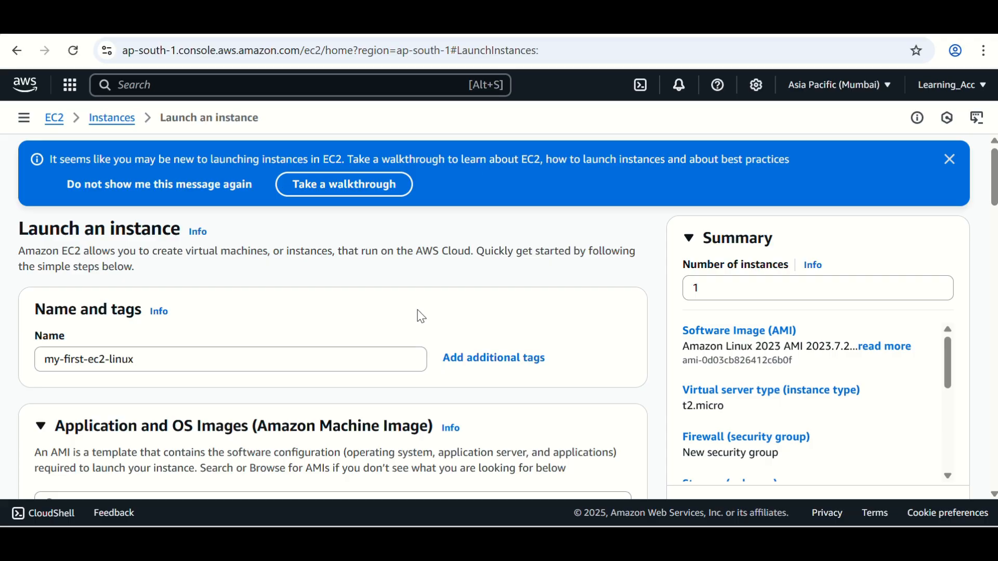
pyautogui.doubleClick(48, 335)
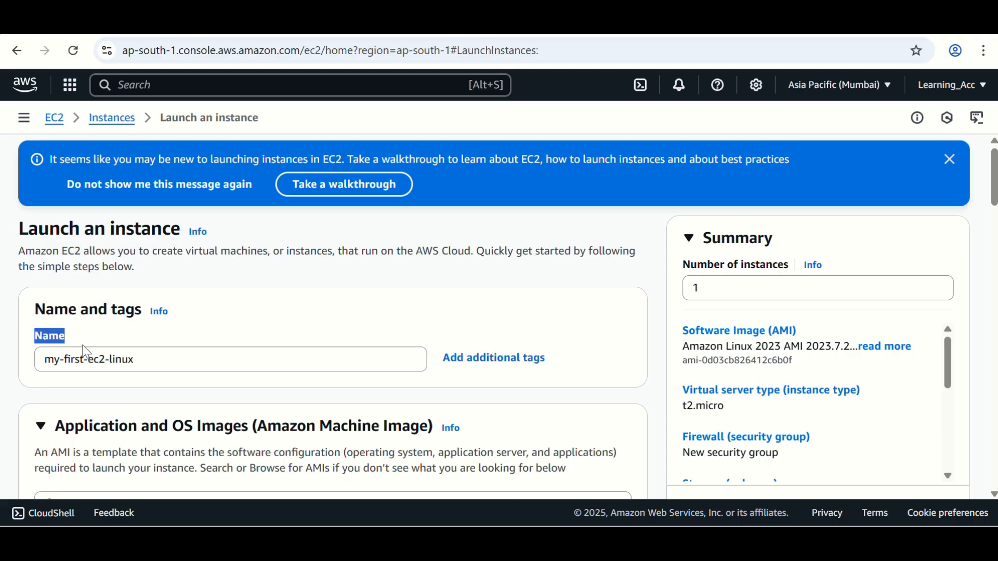
pyautogui.click(148, 361)
pyautogui.moveTo(148, 367); pyautogui.dragTo(44, 359)
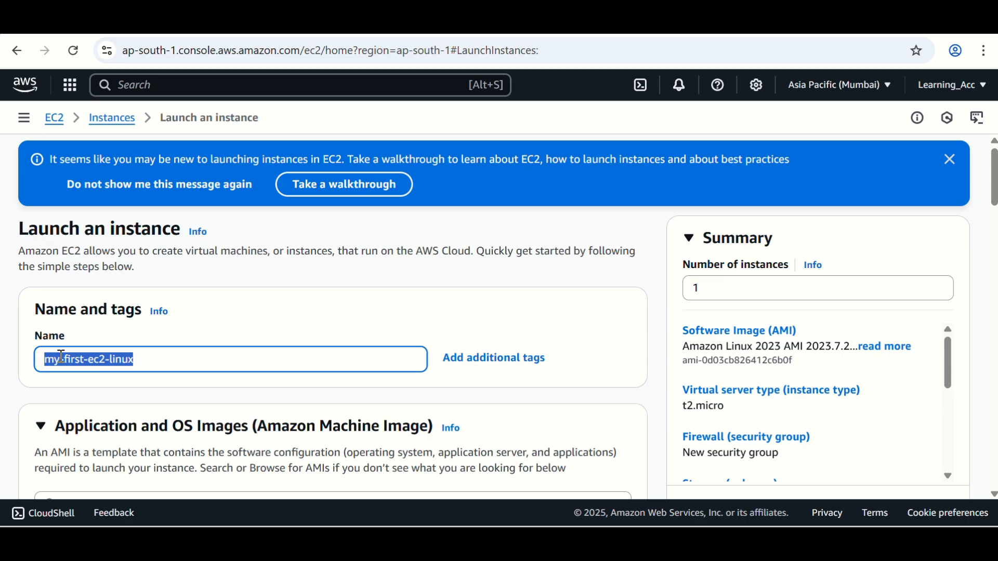
pyautogui.click(60, 337)
pyautogui.doubleClick(46, 337)
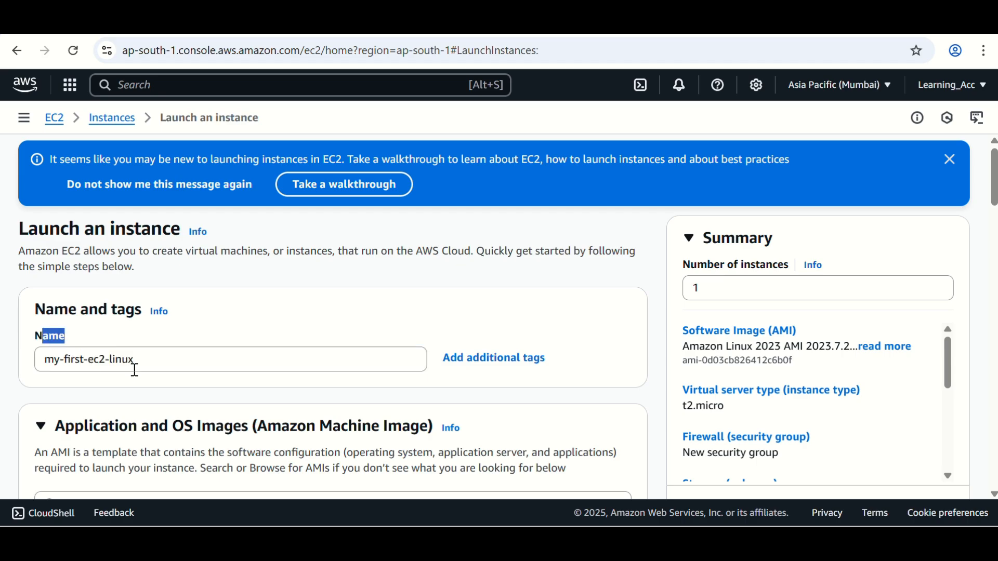
pyautogui.click(152, 363)
pyautogui.click(221, 341)
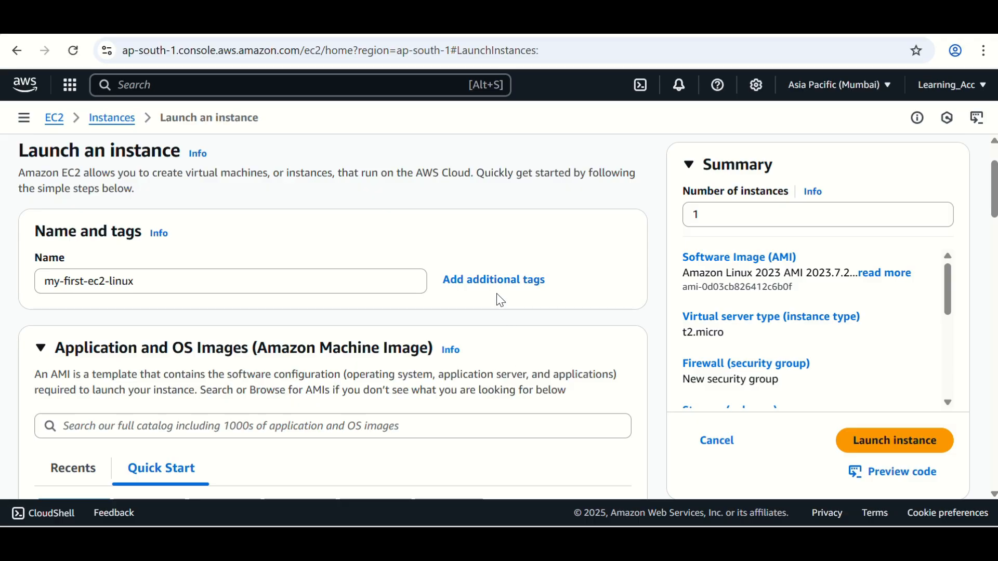
# - Add a tag with key work and value demo to the instance, and check the tag's available resource types
pyautogui.click(506, 284)
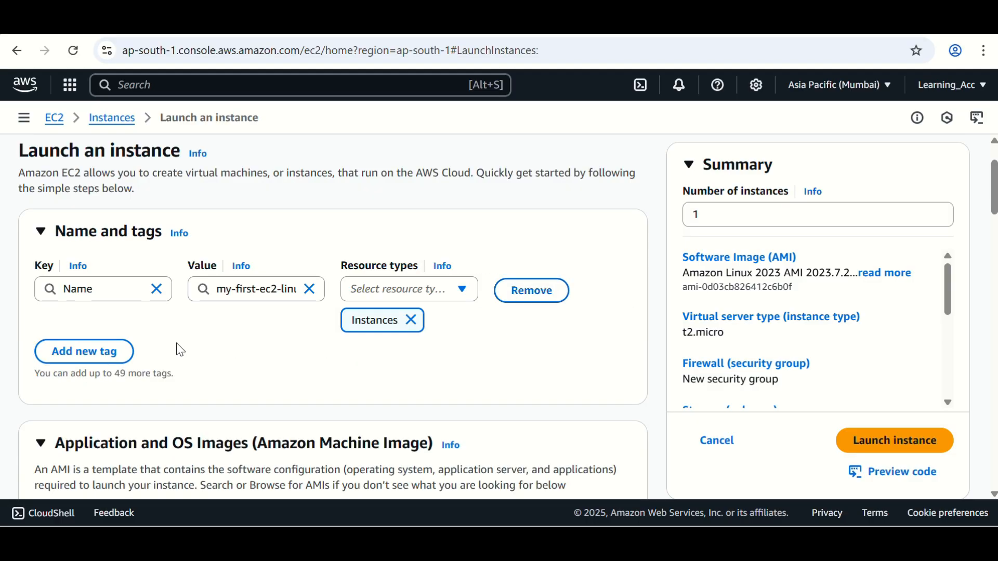
pyautogui.click(83, 351)
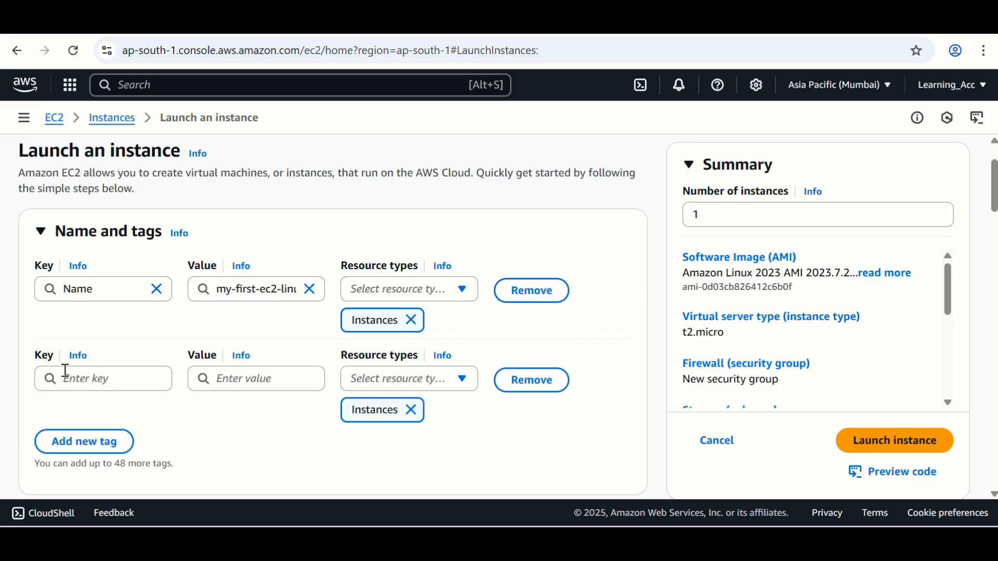
pyautogui.click(78, 379)
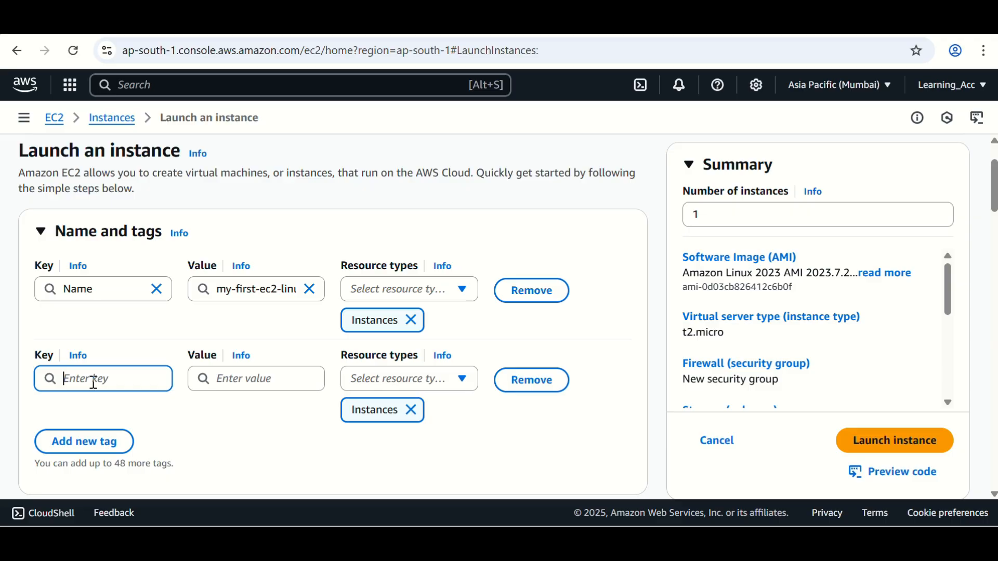
pyautogui.write('work')
pyautogui.click(257, 380)
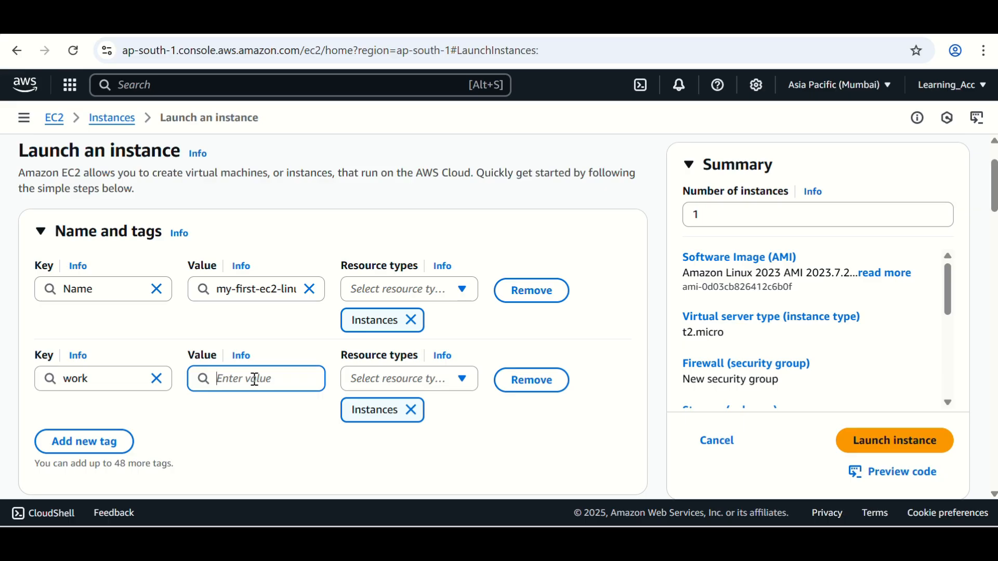
pyautogui.write('demo')
pyautogui.click(278, 318)
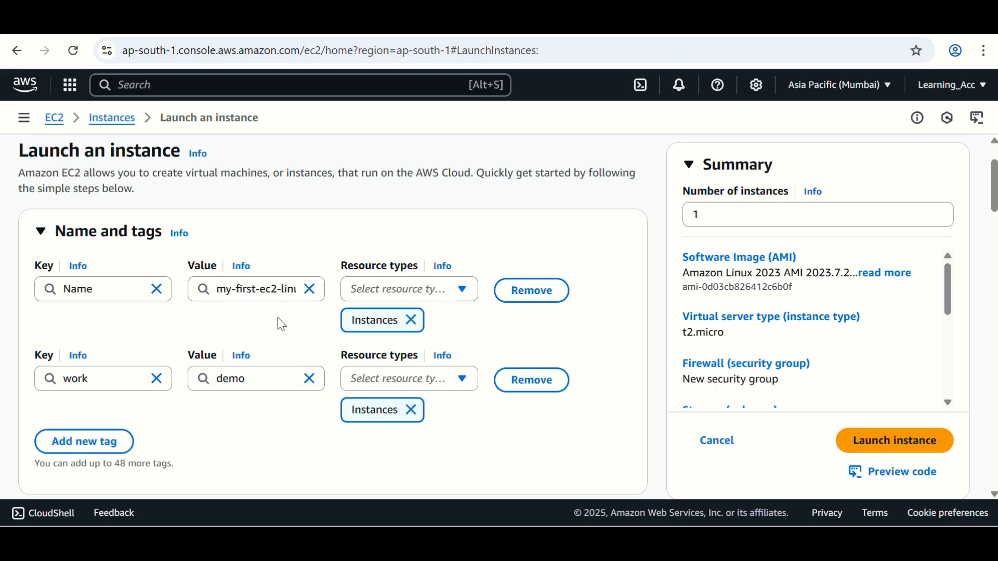
pyautogui.scroll(-3, 214, 450)
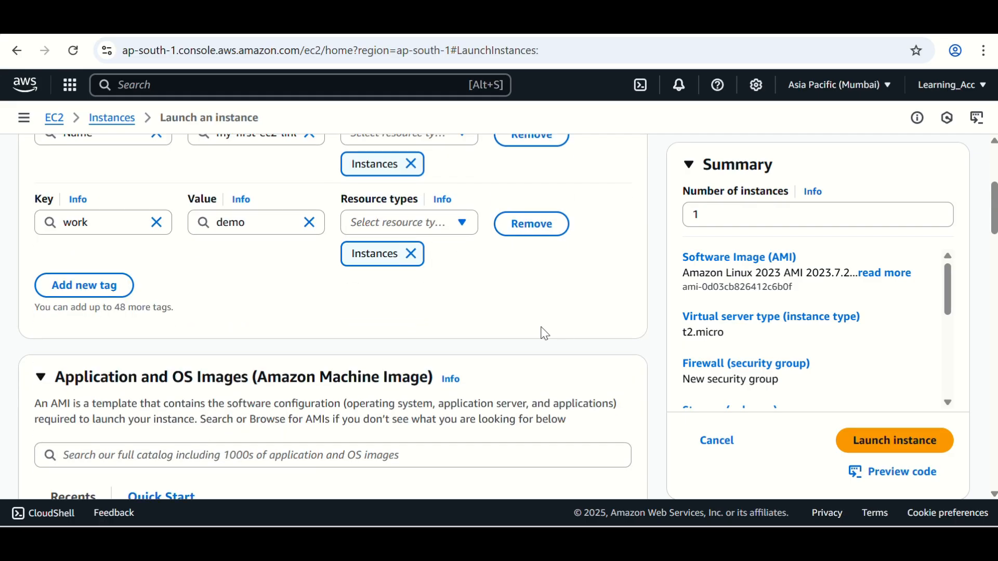
pyautogui.scroll(3, 535, 338)
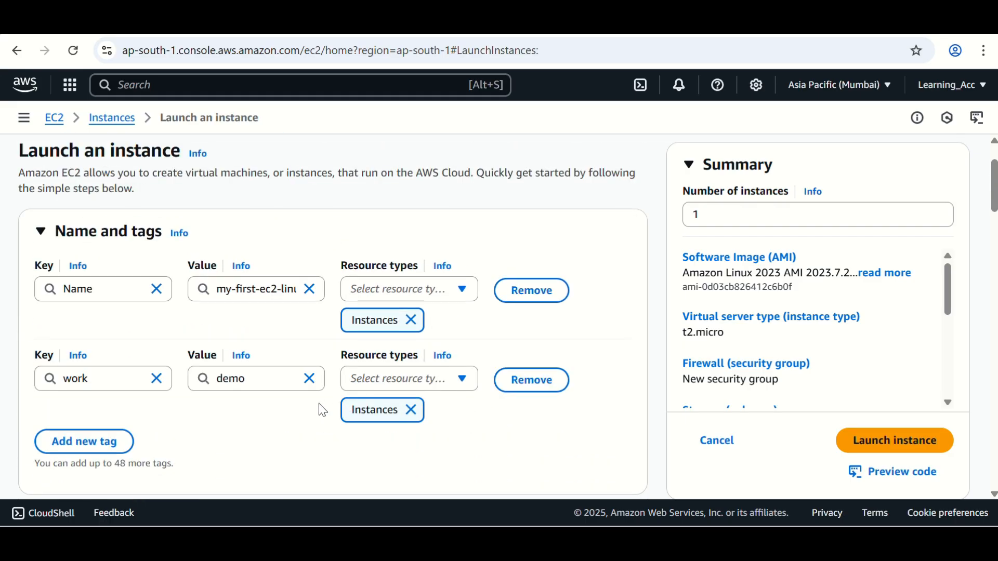
pyautogui.click(461, 379)
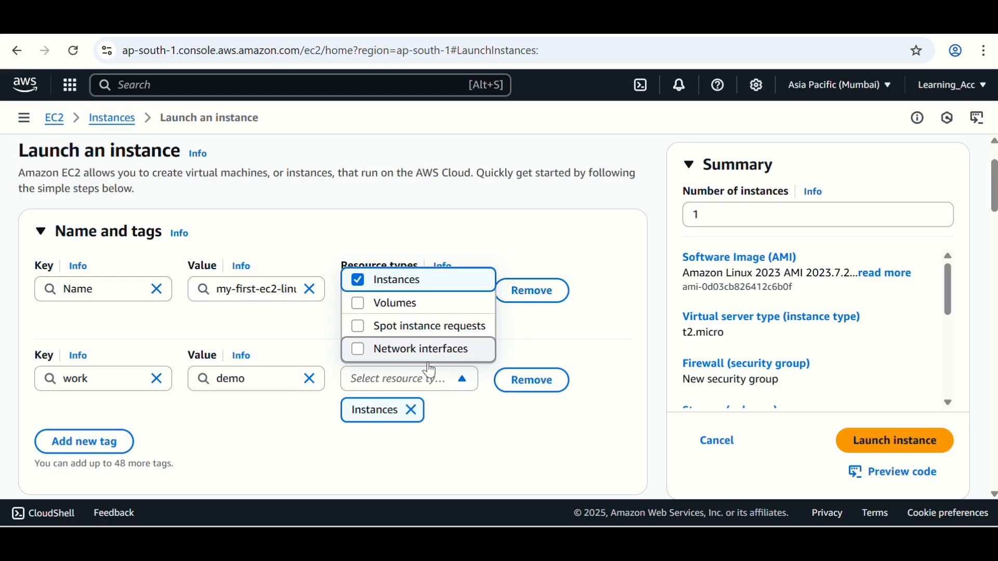
pyautogui.click(282, 443)
# - Examine the Quick Start operating system images offered for the instance and the default Amazon Linux image
pyautogui.scroll(-5, 461, 449)
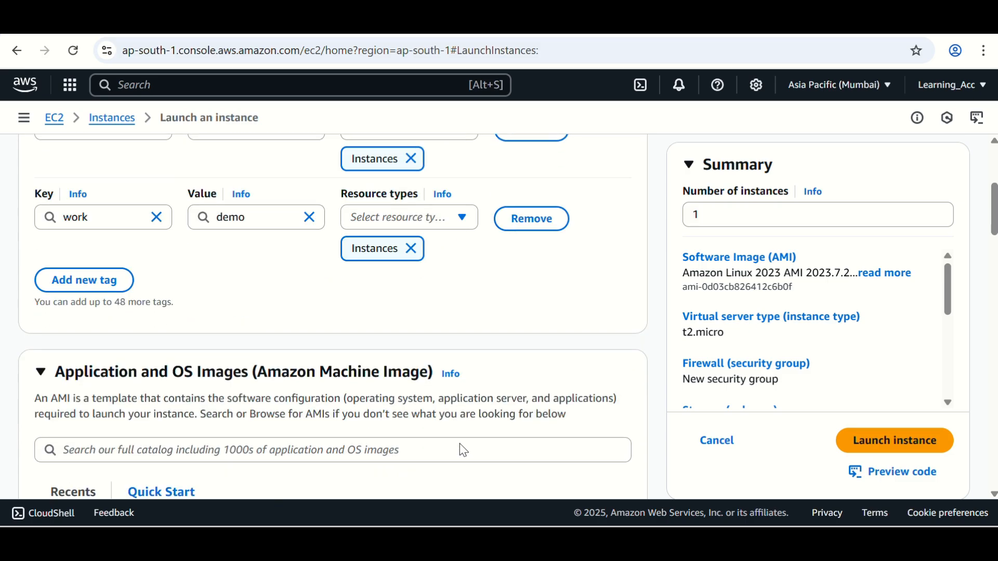
pyautogui.scroll(-2, 460, 446)
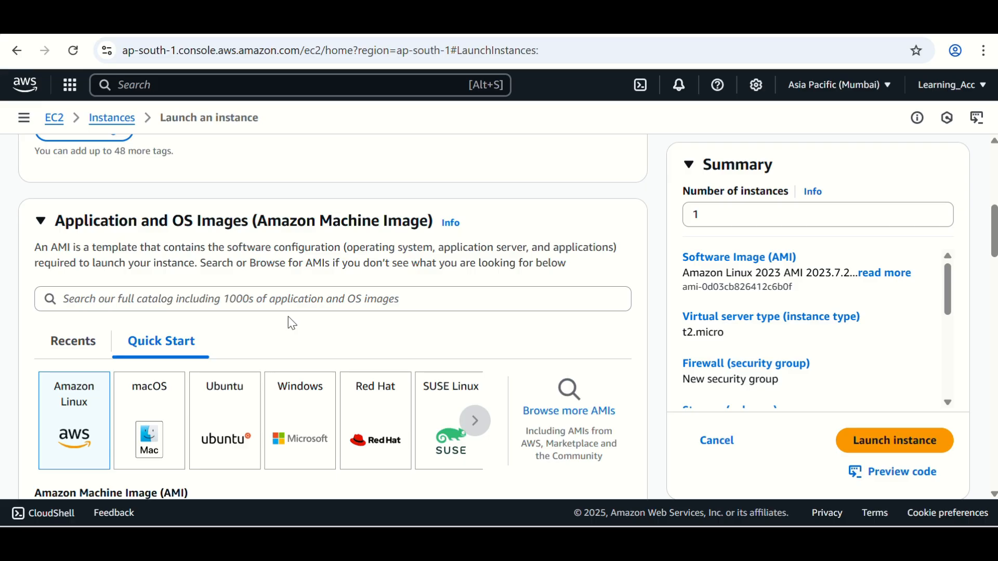
pyautogui.scroll(-2, 289, 323)
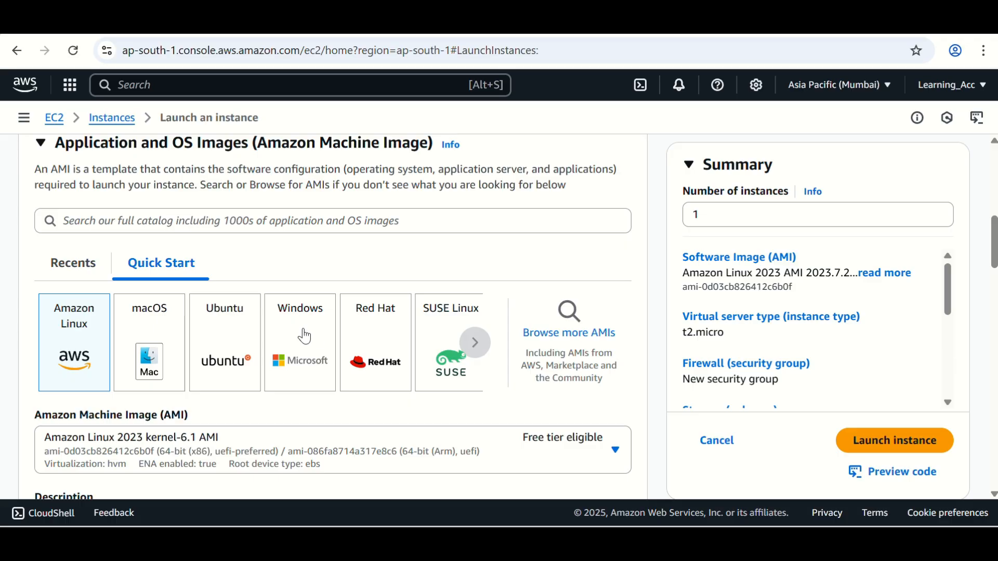
pyautogui.scroll(-1, 421, 416)
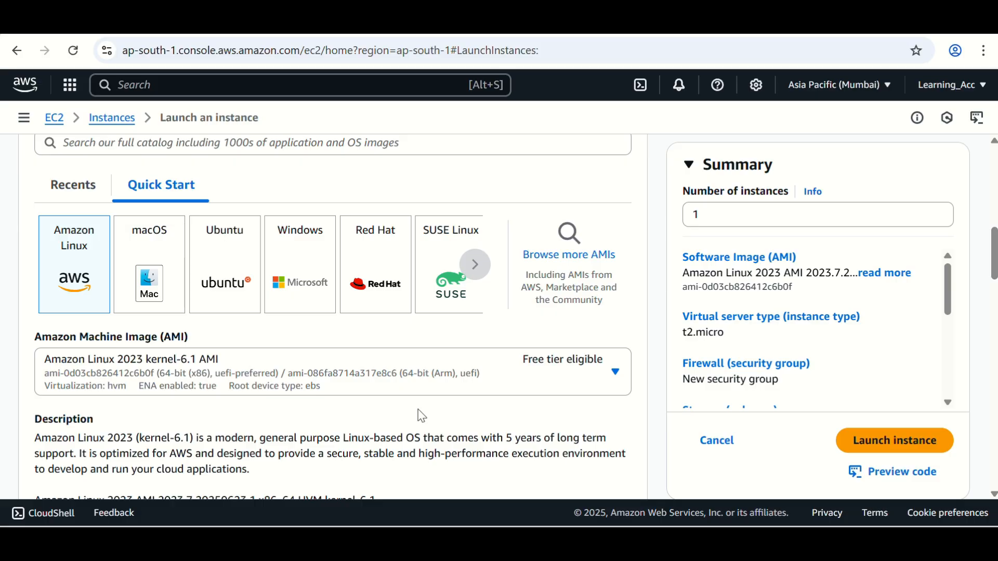
pyautogui.scroll(1, 418, 415)
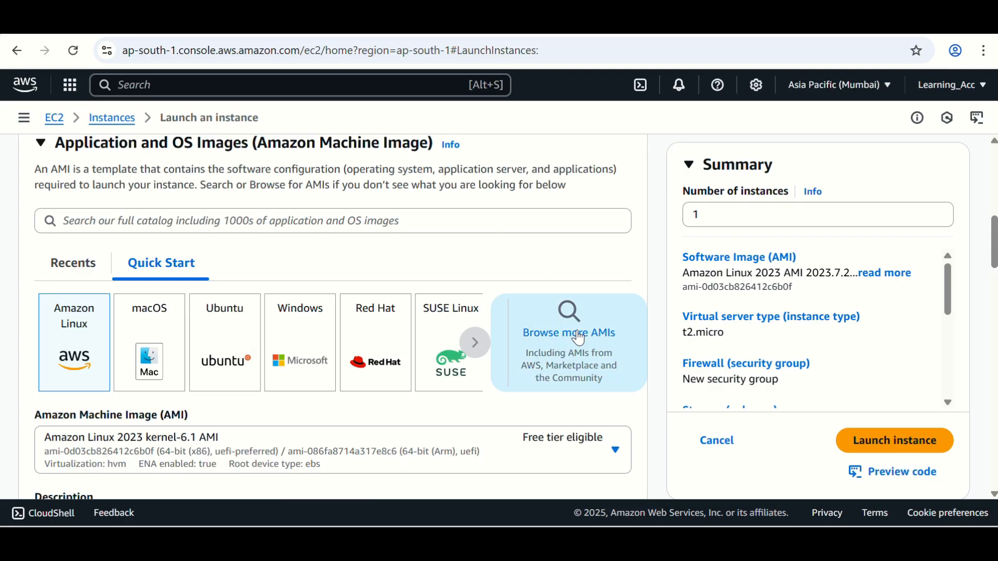
# - Open the full AMI catalog and examine its AMI categories and the filters for OS and architecture
pyautogui.click(569, 334)
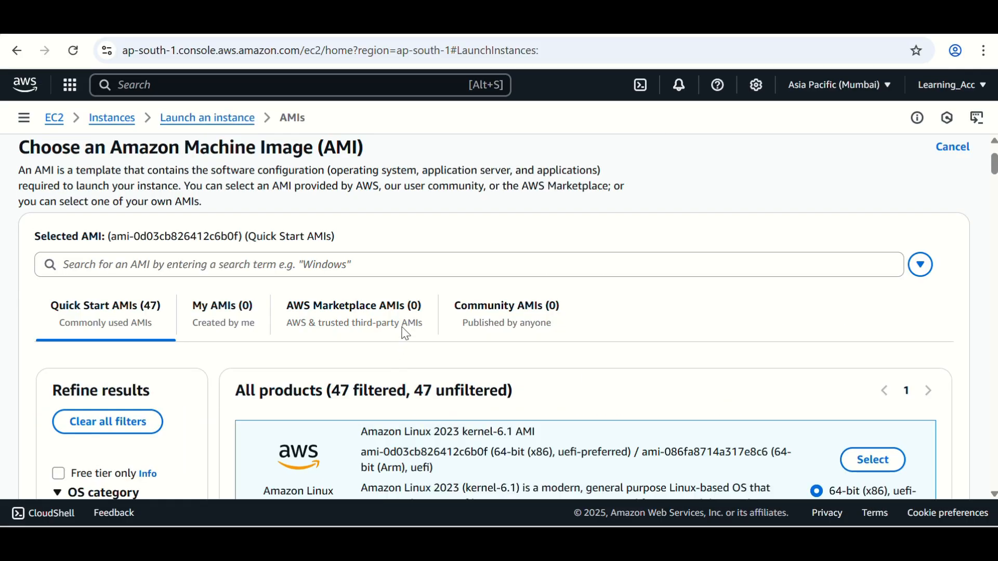
pyautogui.scroll(-2, 403, 332)
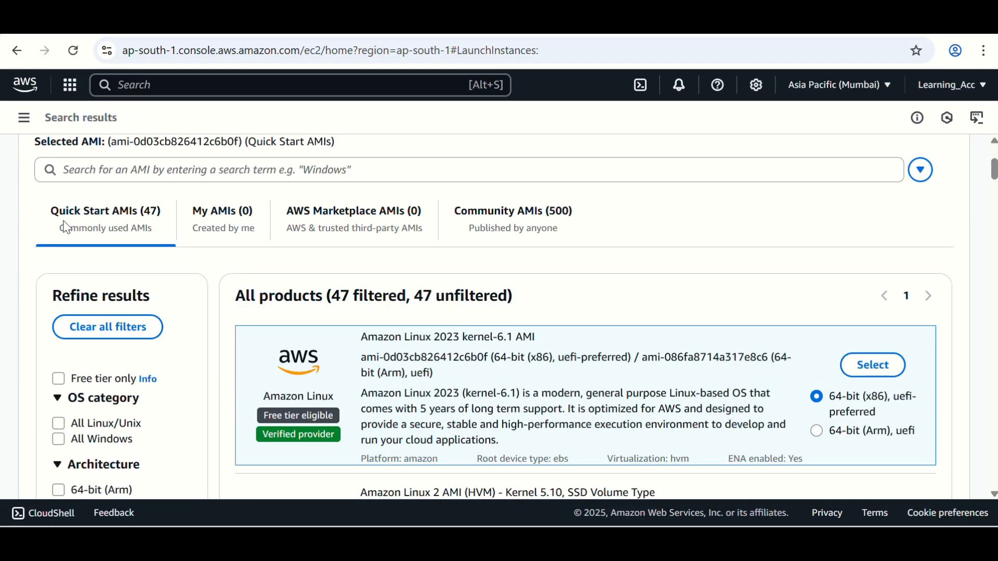
pyautogui.scroll(-3, 125, 228)
pyautogui.scroll(3, 303, 293)
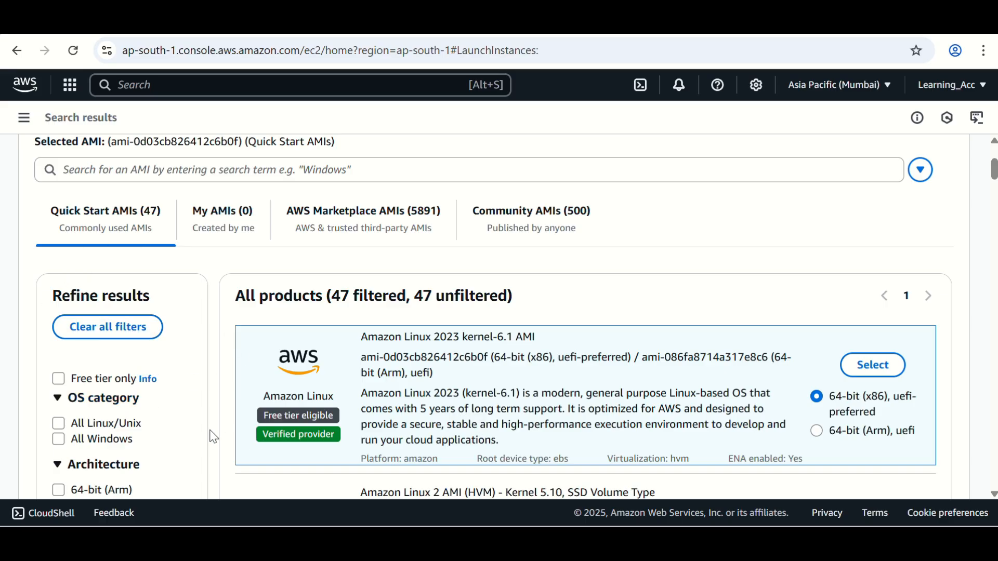
pyautogui.scroll(-1, 214, 431)
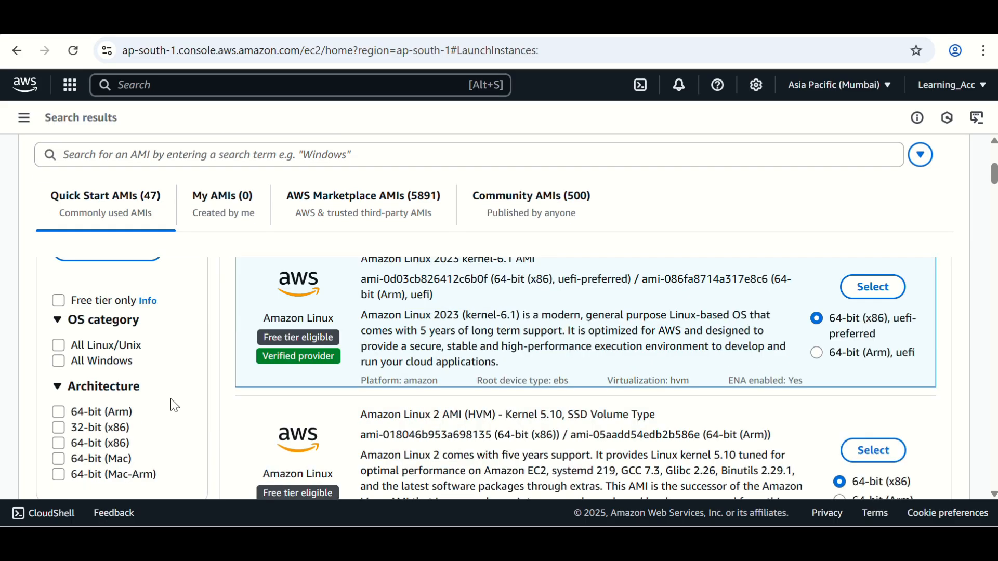
pyautogui.scroll(1, 166, 408)
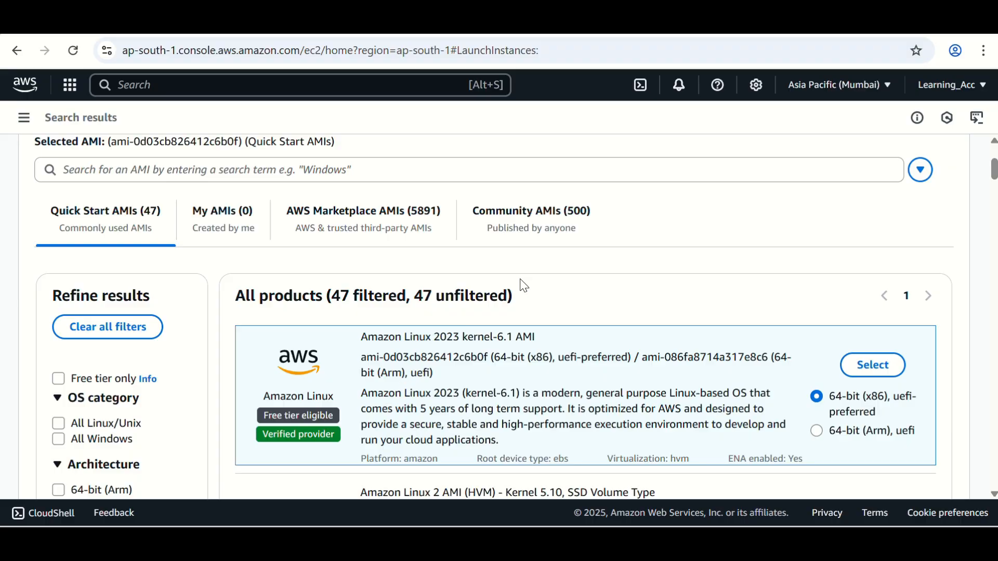
# - Look through the Quick Start AMIs and choose Amazon Linux 2023 kernel-6.1 AMI, 64-bit (x86), for the instance
pyautogui.scroll(-2, 597, 294)
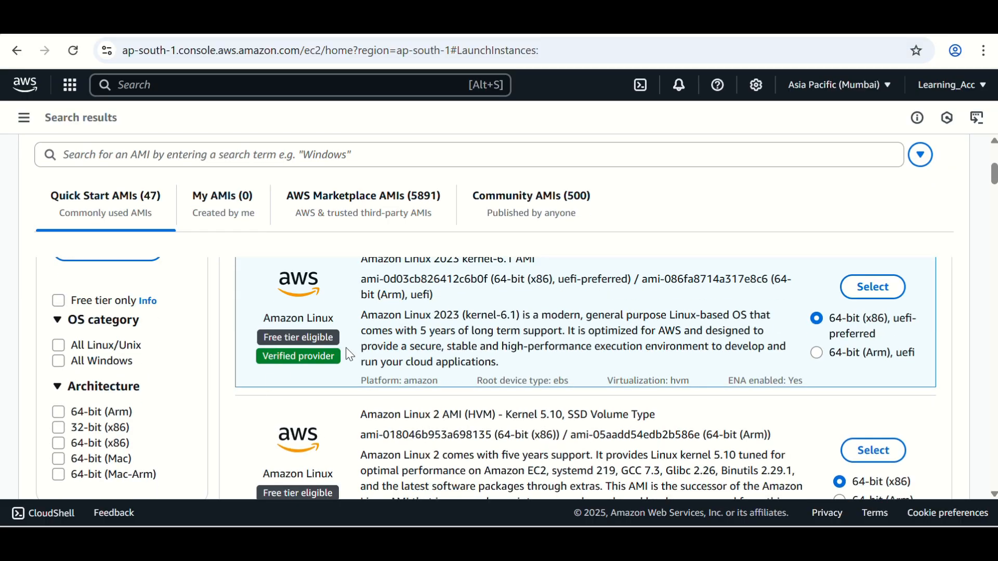
pyautogui.scroll(-3, 343, 406)
pyautogui.scroll(-3, 339, 408)
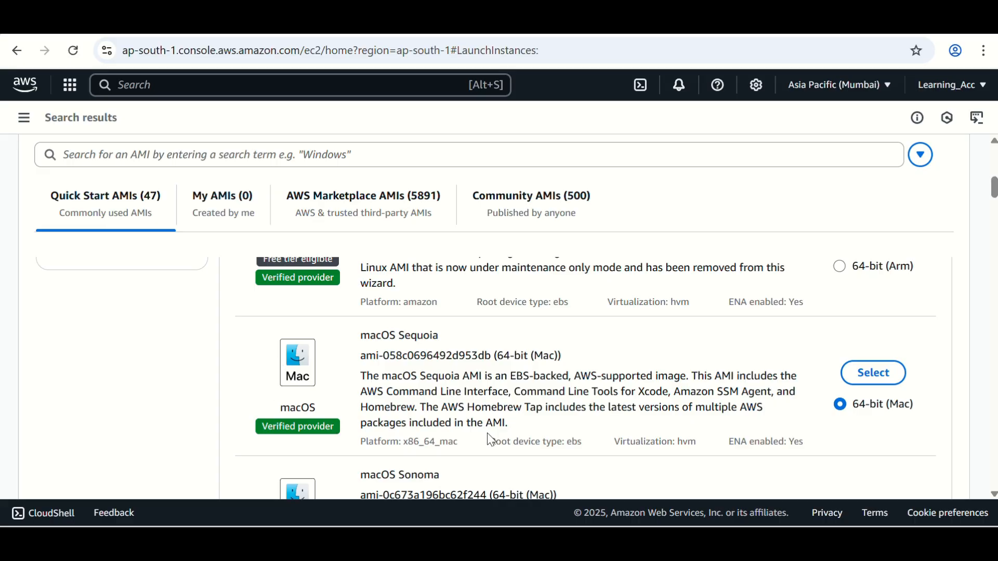
pyautogui.scroll(5, 489, 438)
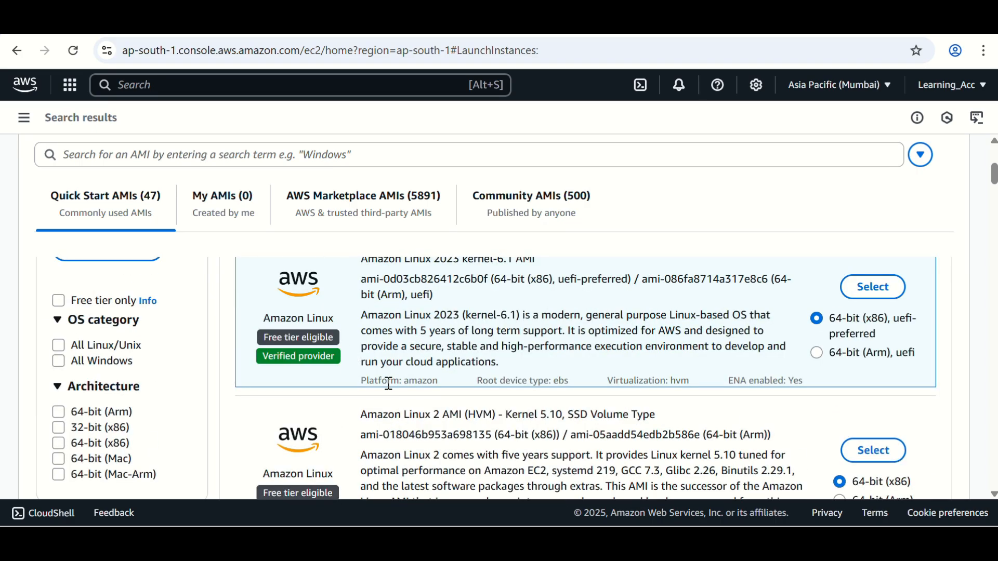
pyautogui.scroll(1, 389, 384)
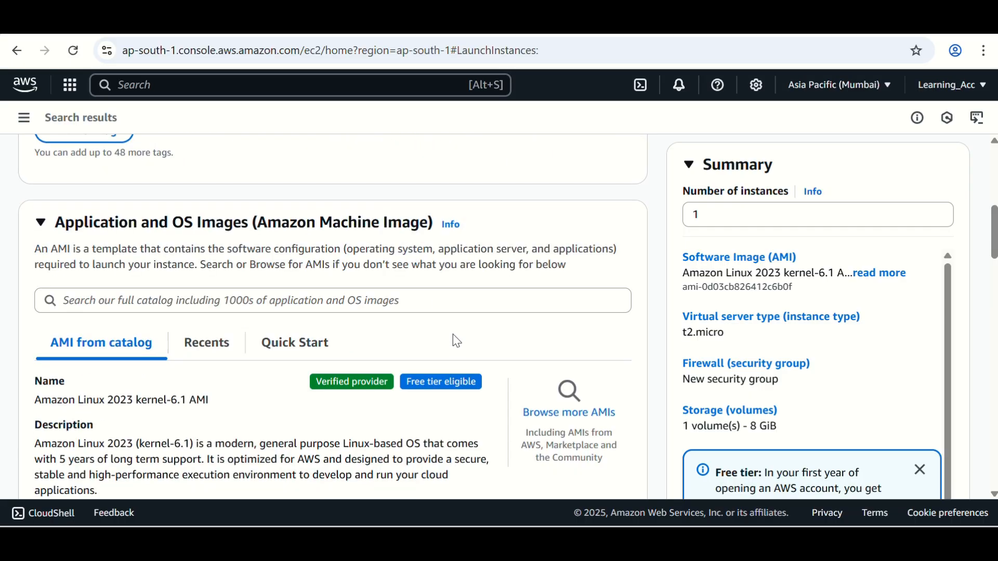
# - Review the chosen AMI's details and the specifications and pricing of the default t2.micro instance type
pyautogui.scroll(-3, 465, 337)
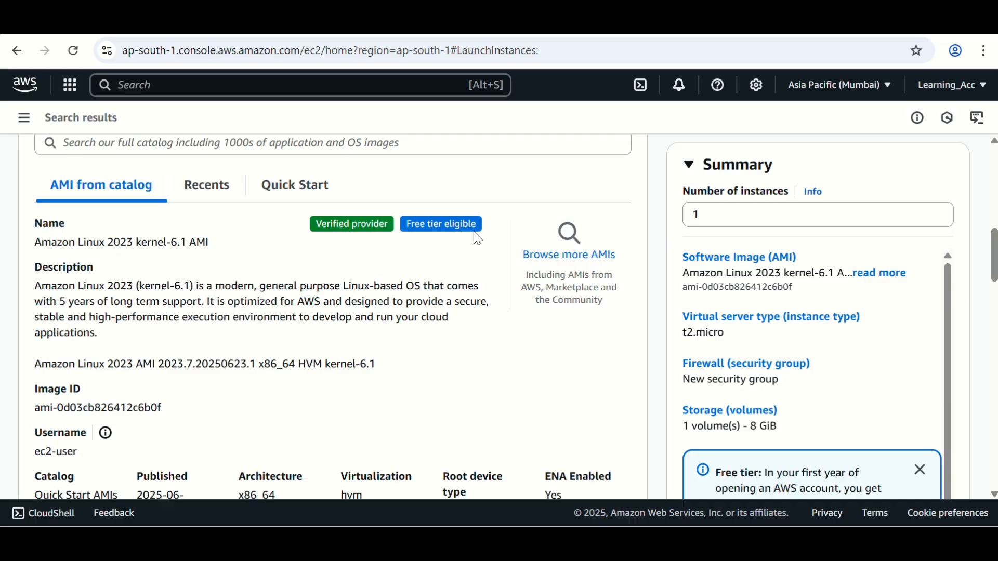
pyautogui.scroll(-7, 266, 405)
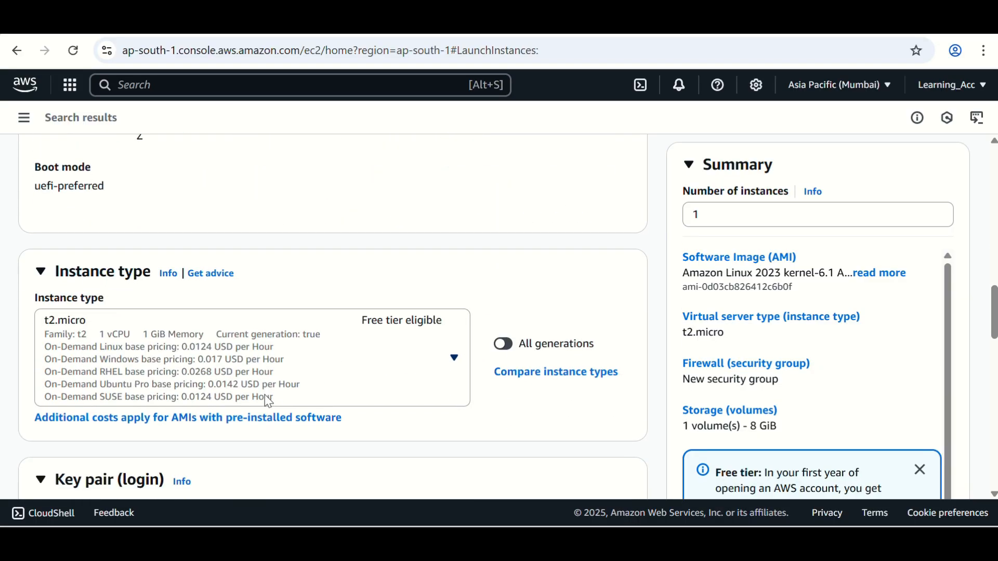
pyautogui.scroll(-2, 264, 394)
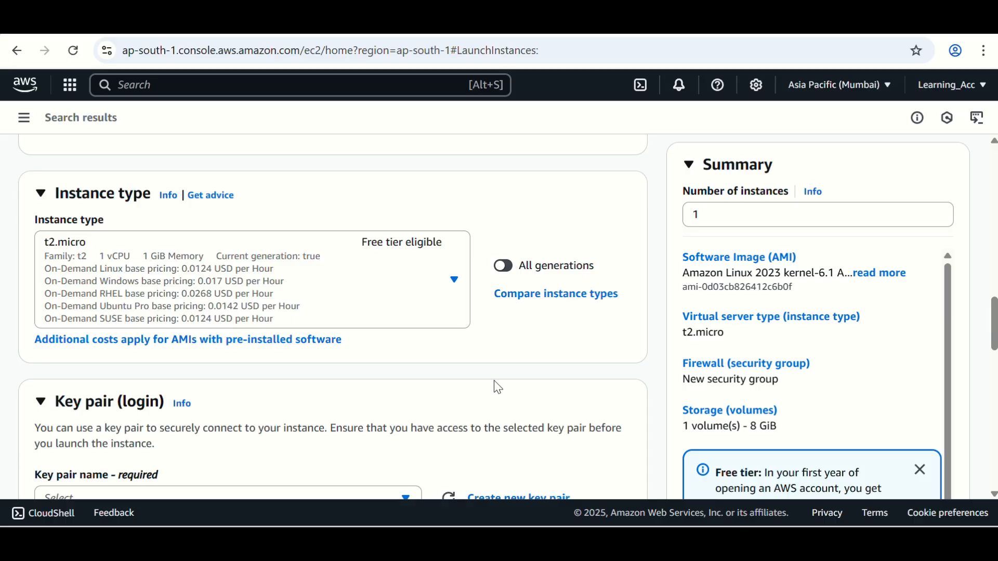
# - Open the instance type comparison and examine the range of instance families on the first page
pyautogui.click(586, 296)
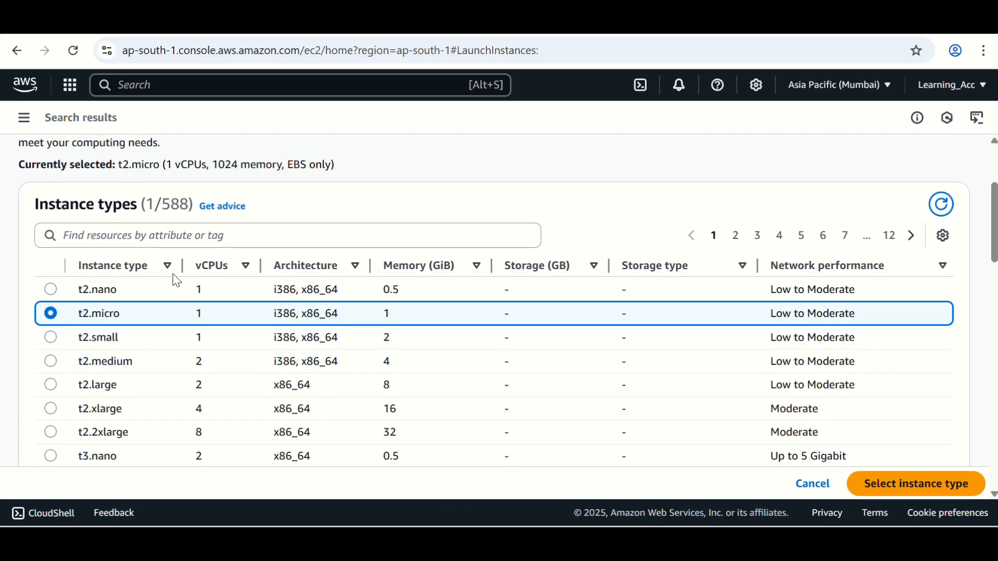
pyautogui.scroll(2, 177, 281)
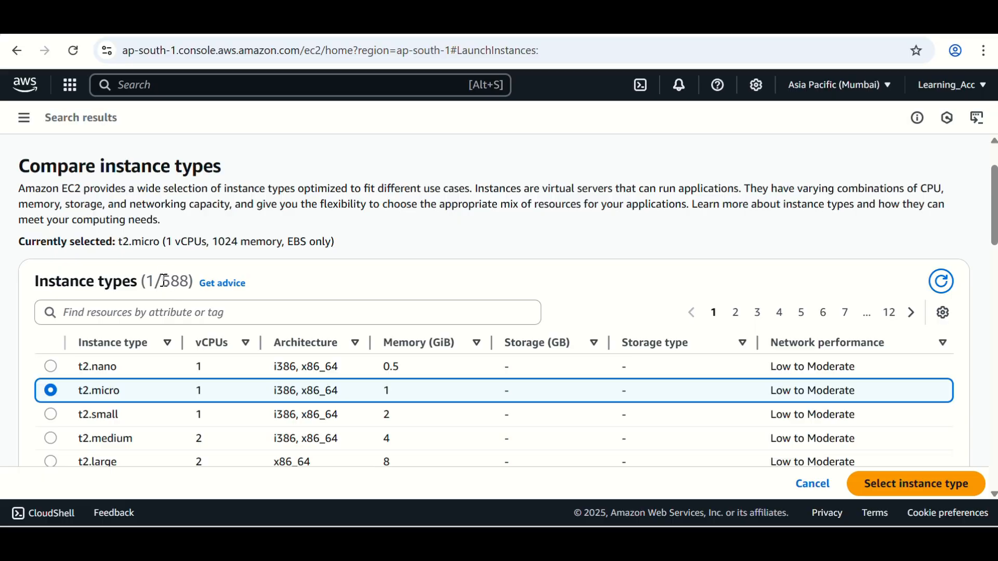
pyautogui.moveTo(162, 281); pyautogui.dragTo(379, 285)
pyautogui.click(379, 285)
pyautogui.scroll(-6, 367, 288)
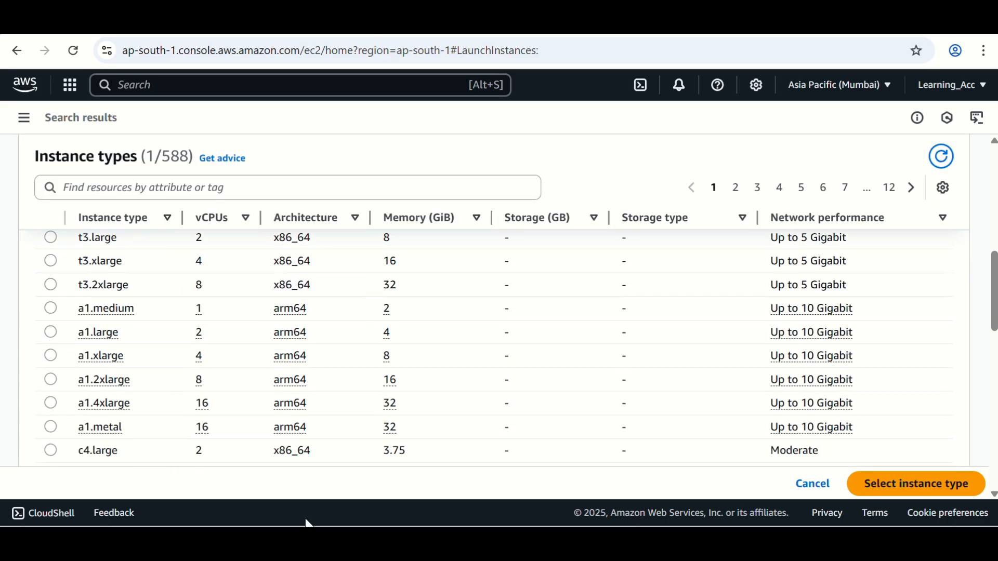
pyautogui.scroll(-5, 112, 370)
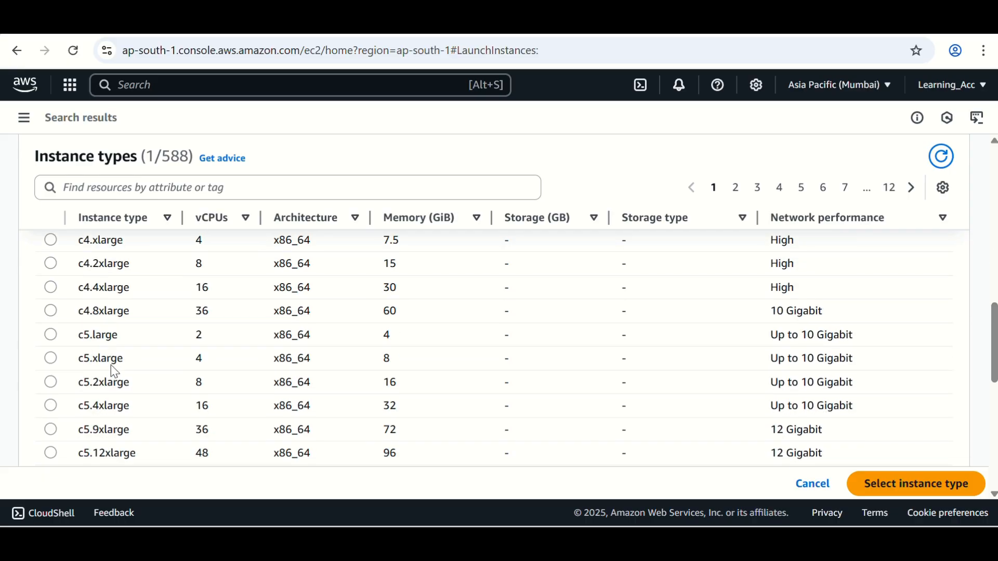
pyautogui.scroll(3, 133, 350)
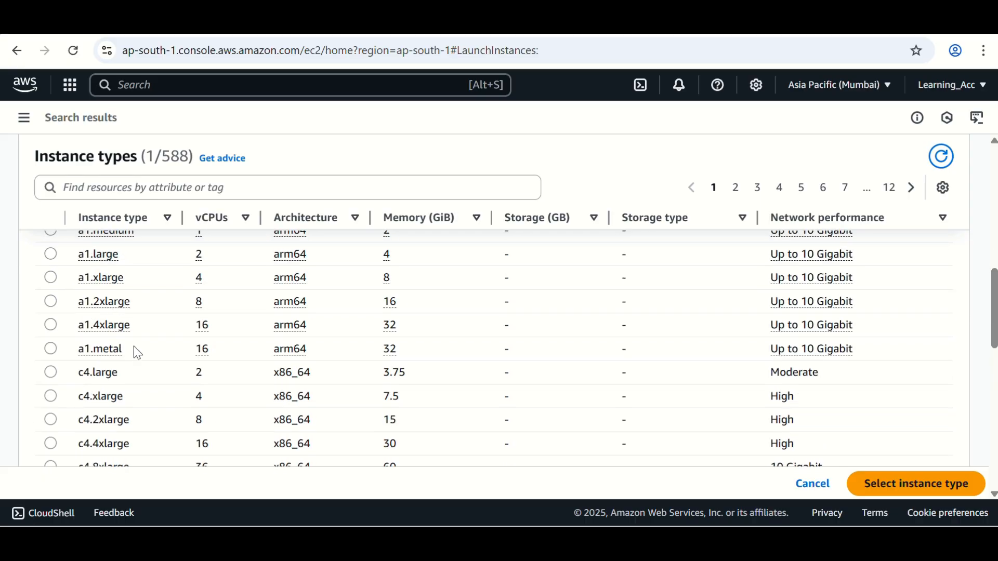
pyautogui.scroll(-2, 137, 361)
pyautogui.scroll(-2, 127, 348)
pyautogui.scroll(-2, 124, 344)
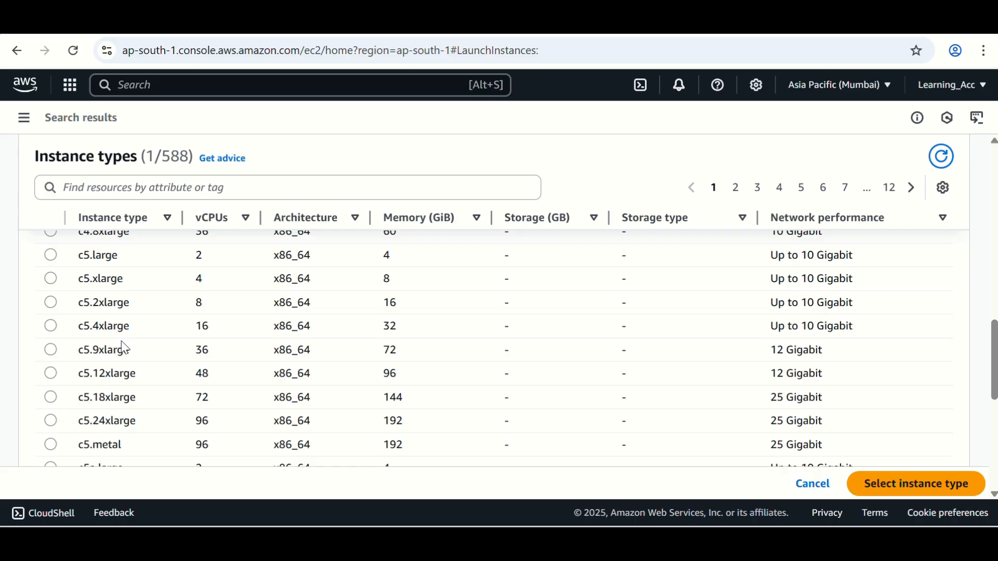
pyautogui.scroll(-5, 124, 347)
pyautogui.scroll(-2, 126, 350)
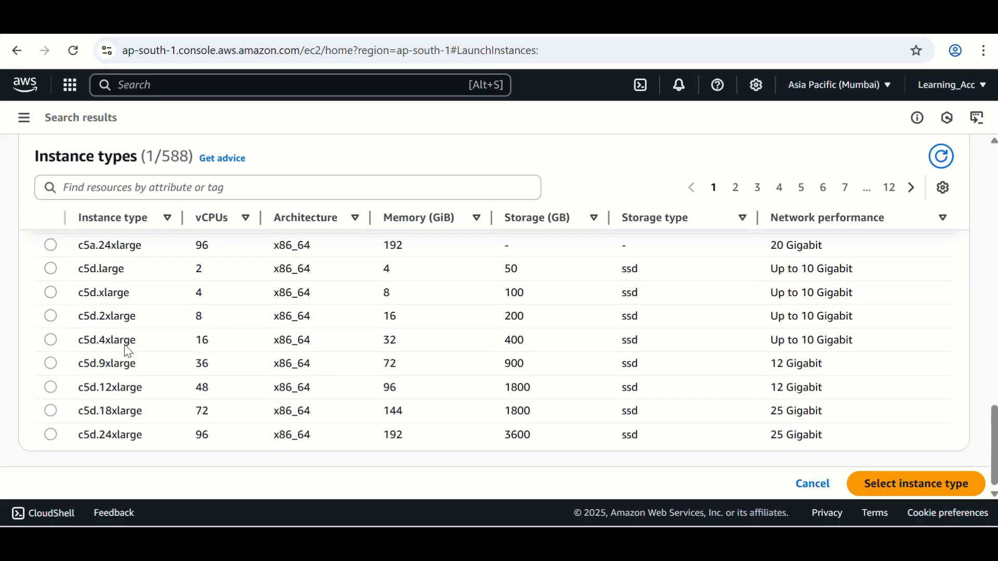
pyautogui.scroll(5, 133, 363)
pyautogui.scroll(15, 133, 362)
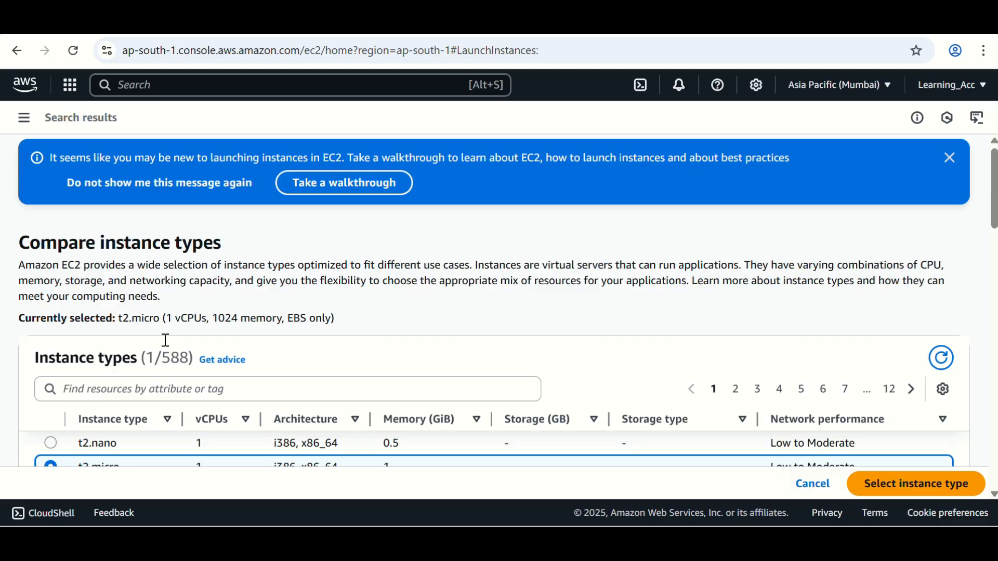
# - Compare the vCPUs, architecture, memory, storage and network performance of the listed instance types with t2.micro
pyautogui.scroll(-4, 261, 317)
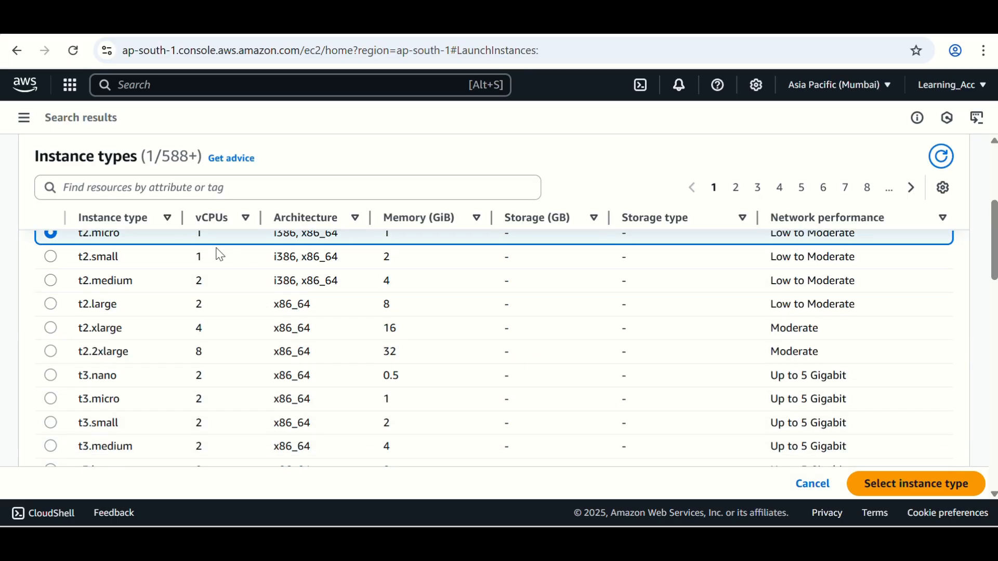
pyautogui.scroll(2, 219, 260)
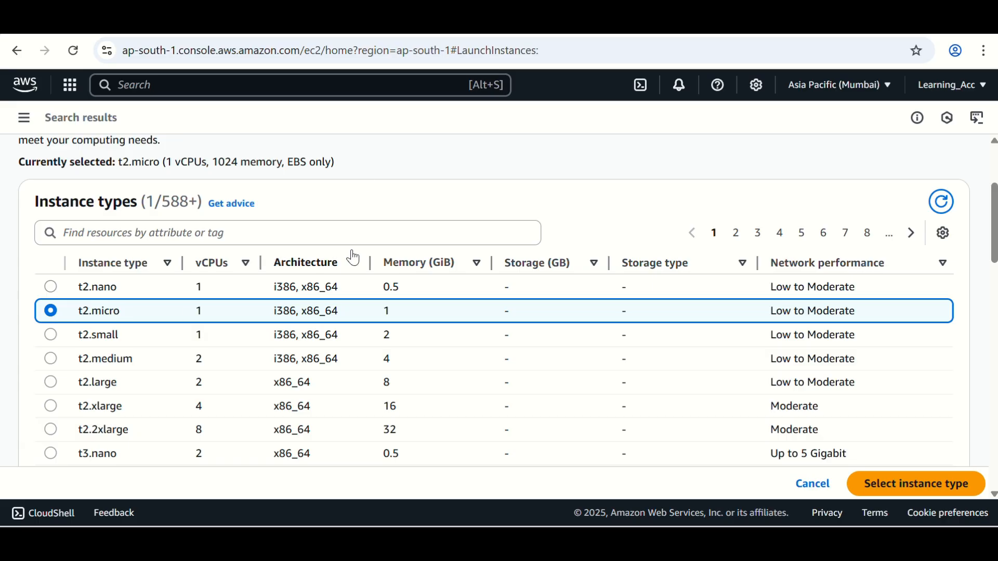
pyautogui.scroll(-5, 345, 383)
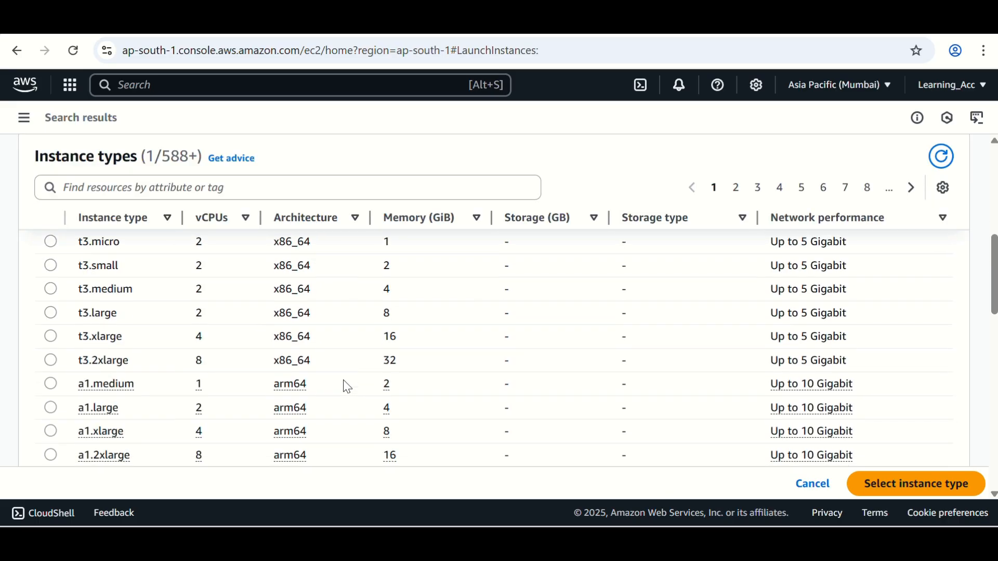
pyautogui.scroll(-15, 346, 385)
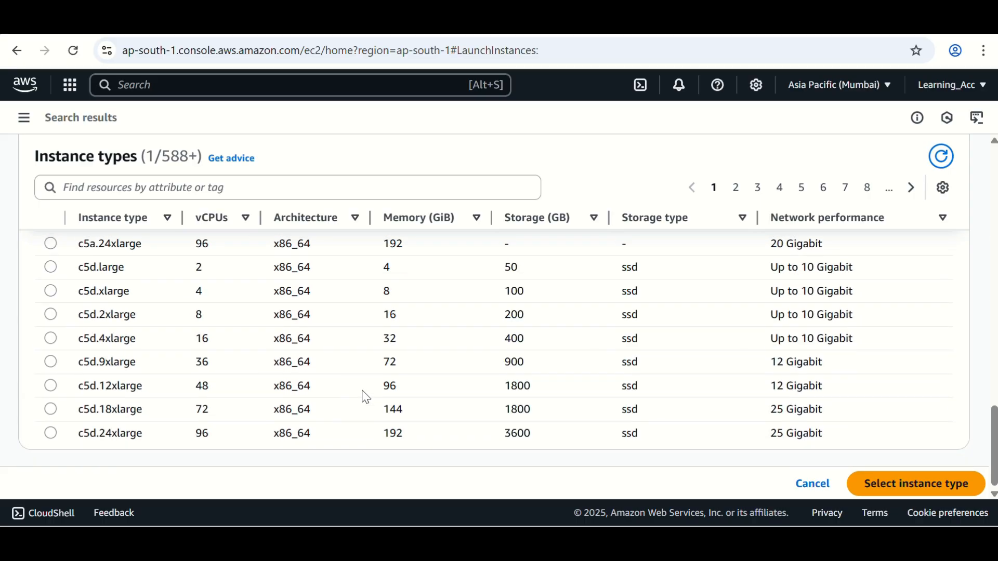
pyautogui.scroll(7, 132, 364)
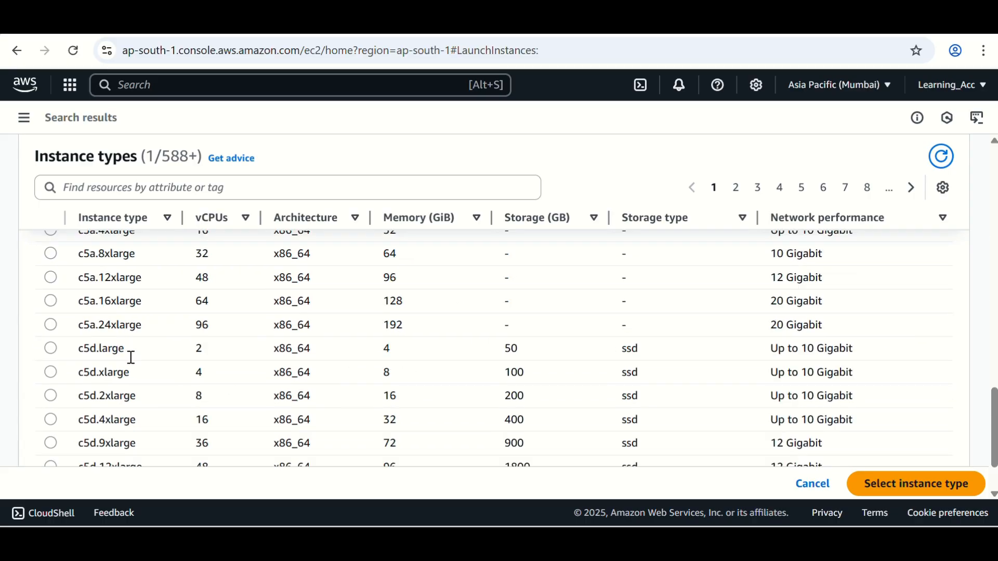
pyautogui.scroll(12, 144, 375)
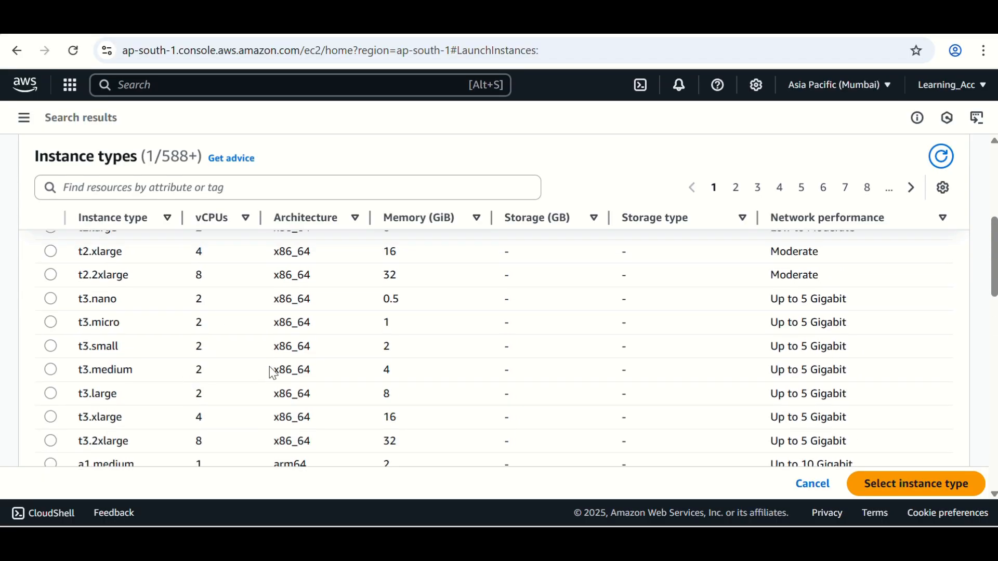
pyautogui.scroll(-3, 259, 364)
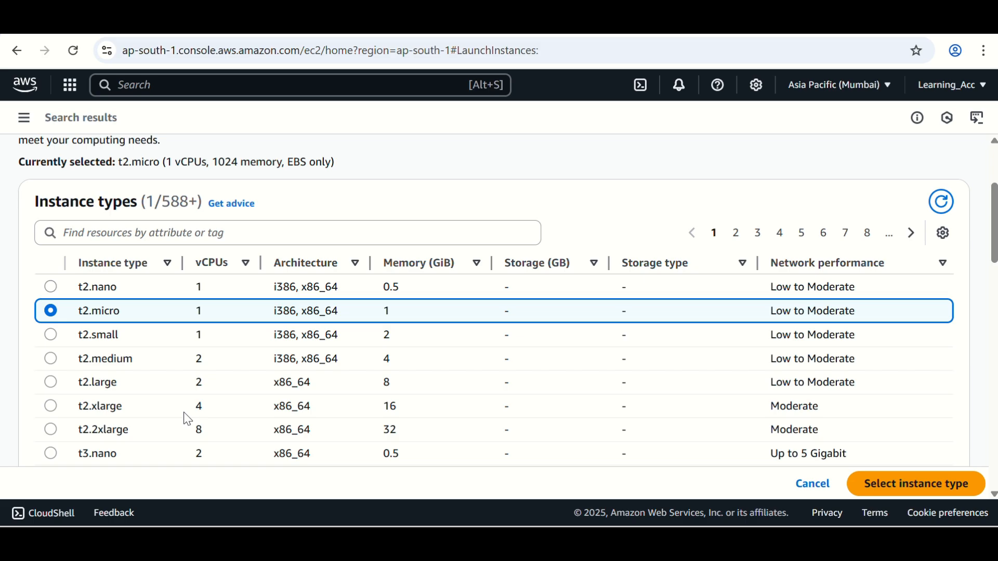
pyautogui.scroll(-1, 188, 419)
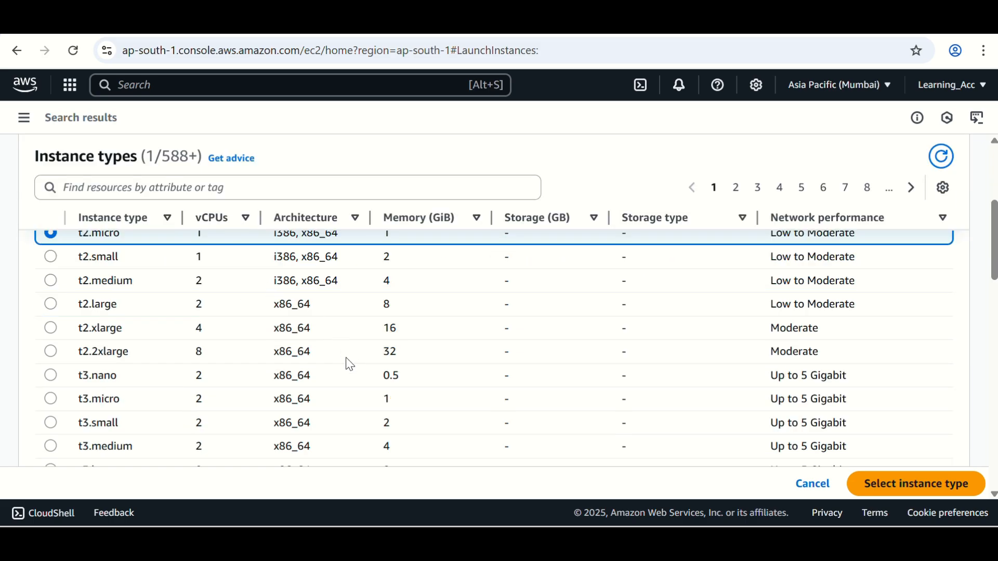
pyautogui.scroll(-3, 338, 395)
pyautogui.scroll(2, 338, 395)
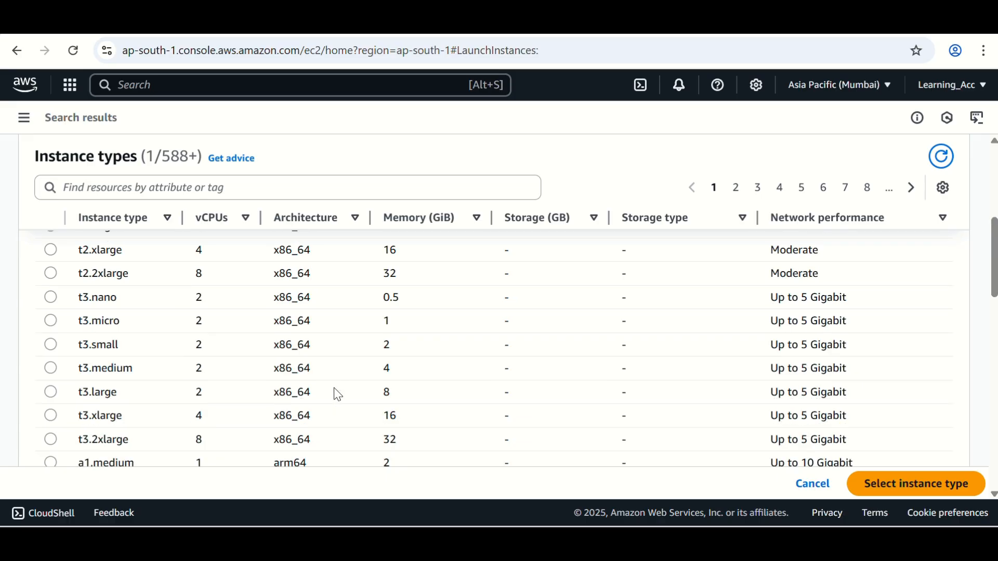
pyautogui.scroll(3, 415, 374)
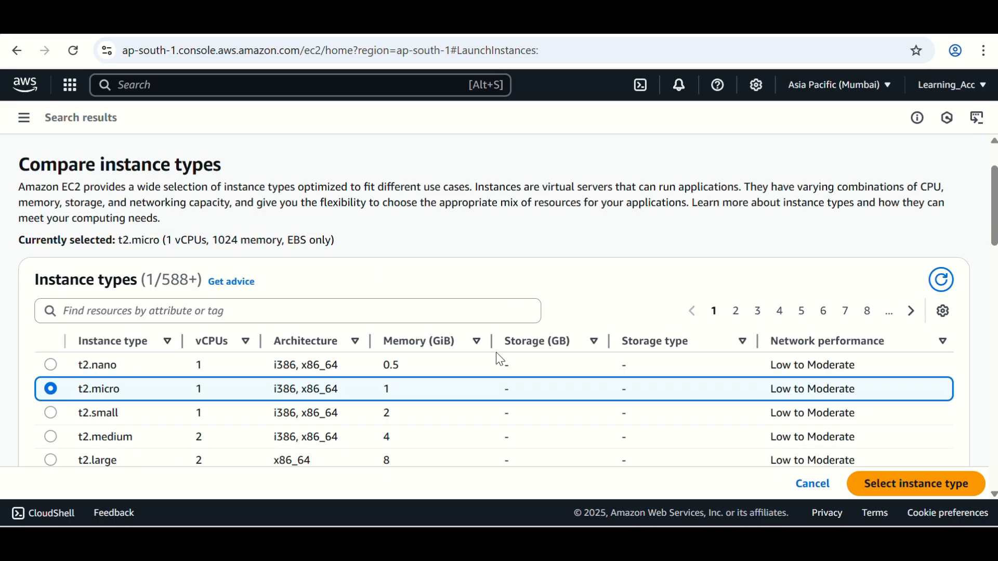
# - Examine the t3, a1, c4 and c5 families in the instance type comparison, including their vCPUs and memory
pyautogui.scroll(-4, 488, 338)
pyautogui.scroll(-5, 487, 368)
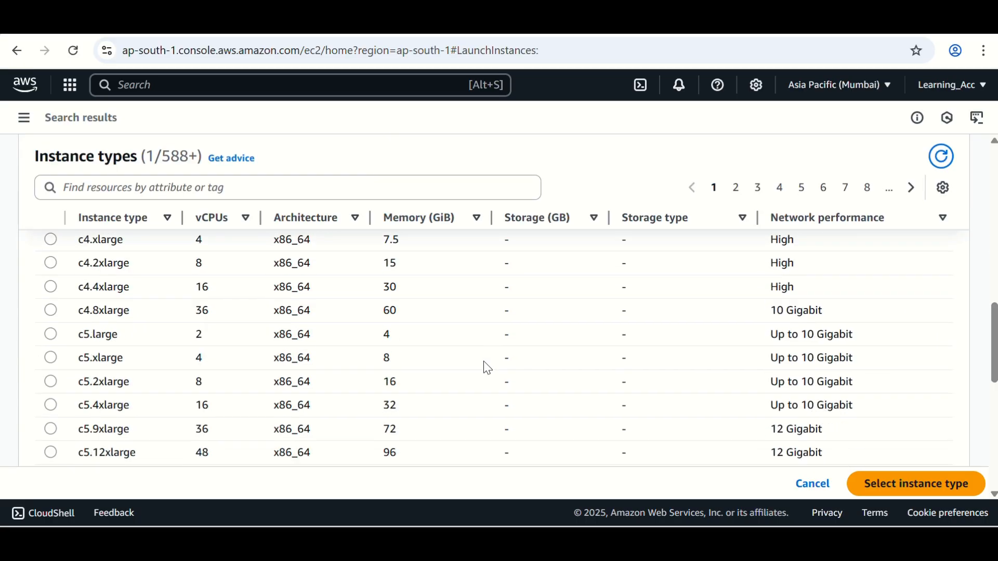
pyautogui.scroll(5, 487, 368)
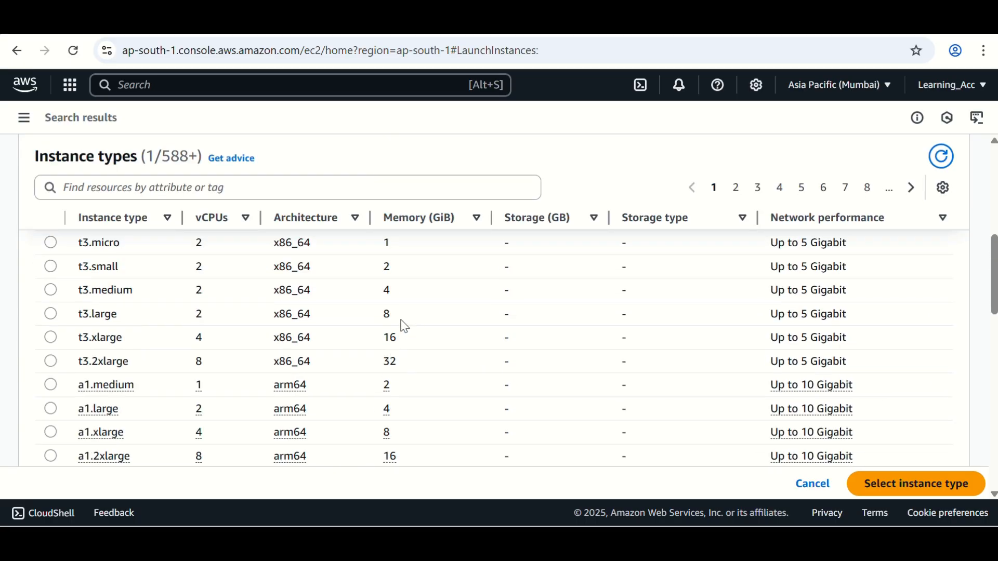
pyautogui.scroll(-1, 429, 390)
pyautogui.scroll(-1, 405, 410)
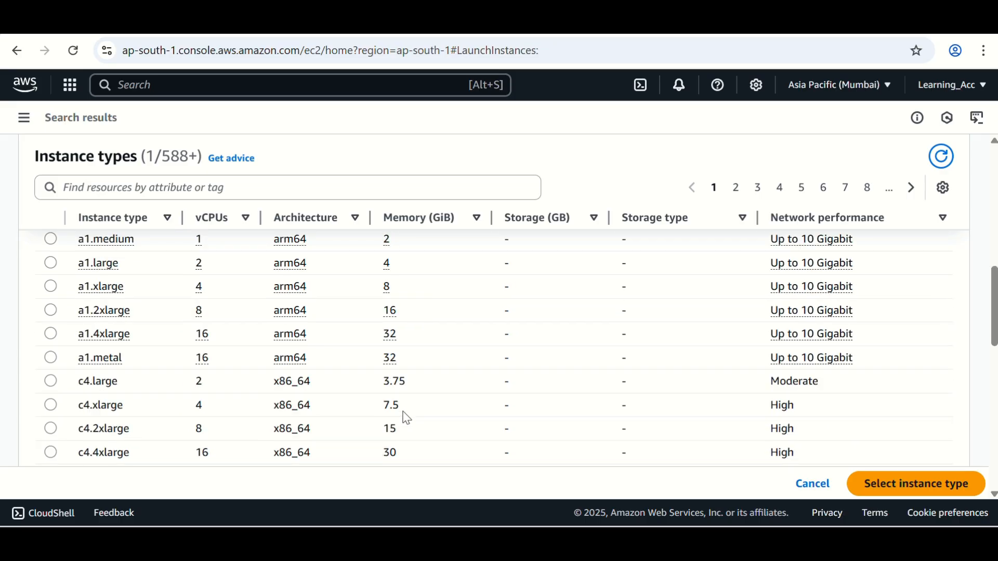
pyautogui.scroll(-1, 415, 389)
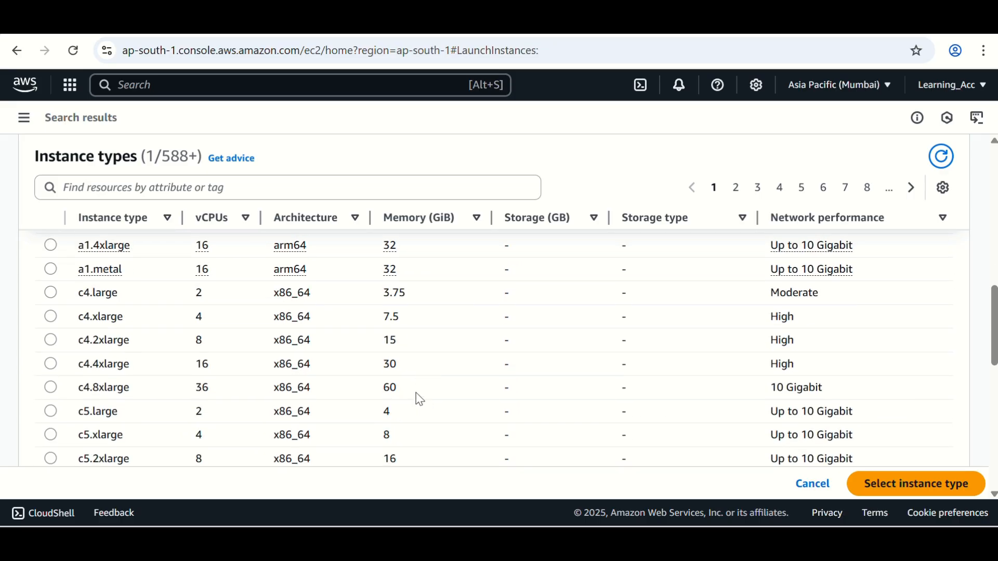
pyautogui.scroll(-1, 423, 397)
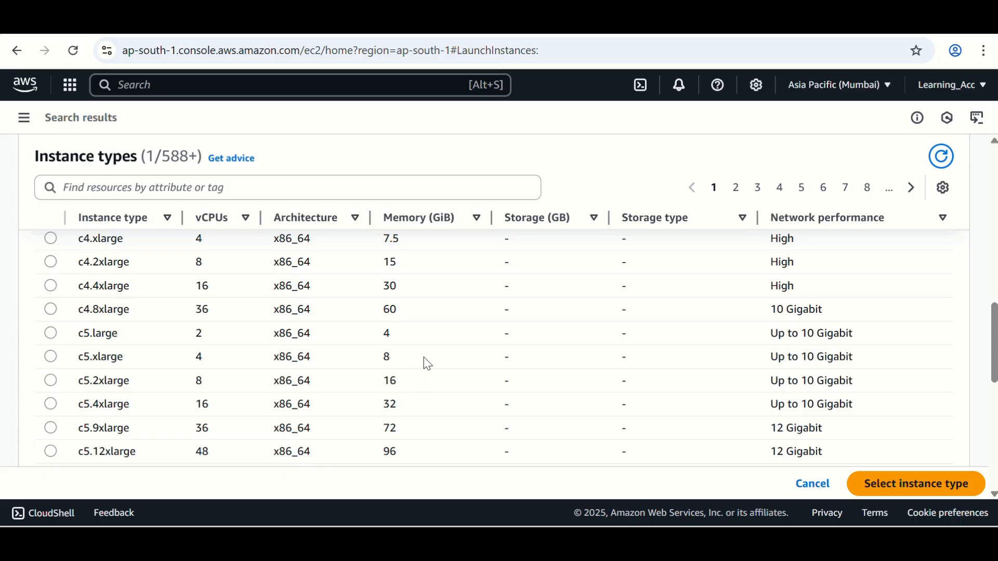
pyautogui.scroll(10, 443, 381)
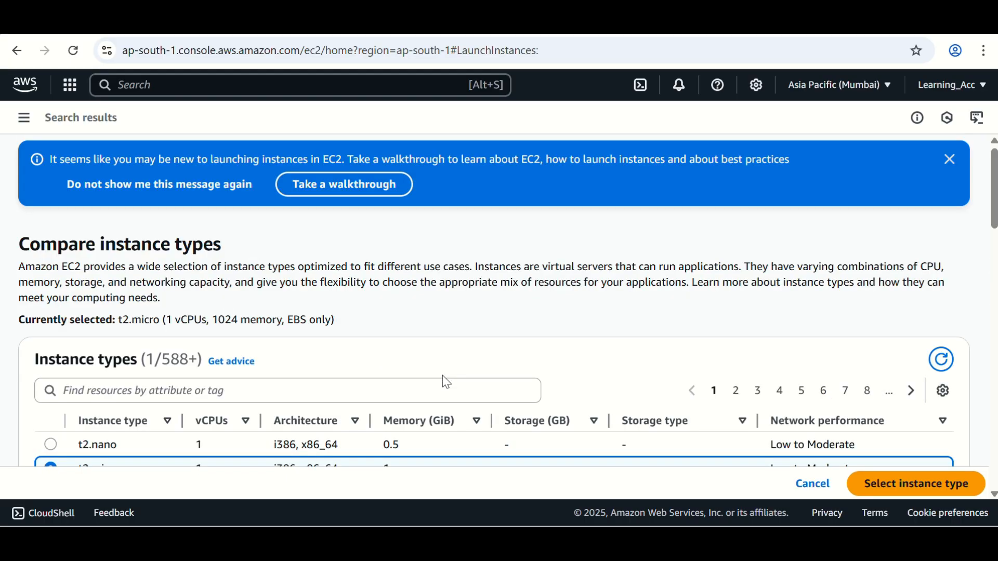
# - Confirm t2.micro as the instance type and return to the launch configuration
pyautogui.scroll(-4, 443, 378)
pyautogui.scroll(1, 441, 345)
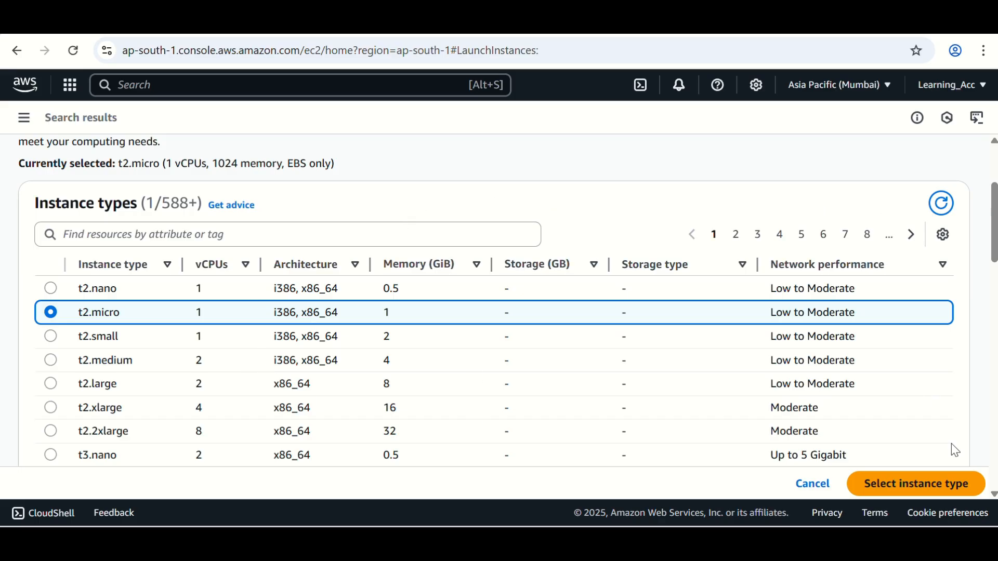
pyautogui.click(924, 485)
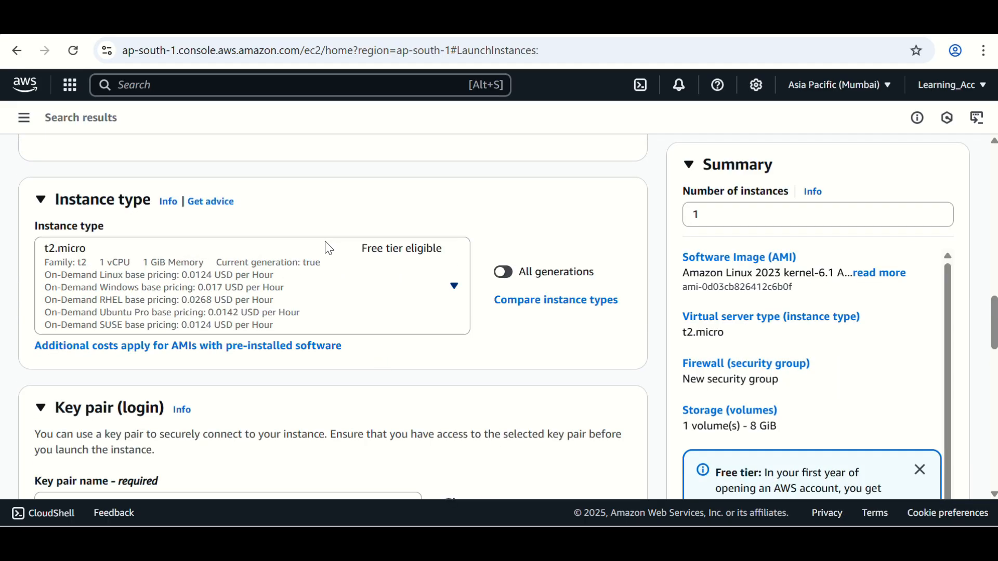
# - Create a new RSA key pair named key2 in .pem format for logging in to the instance
pyautogui.scroll(-3, 400, 408)
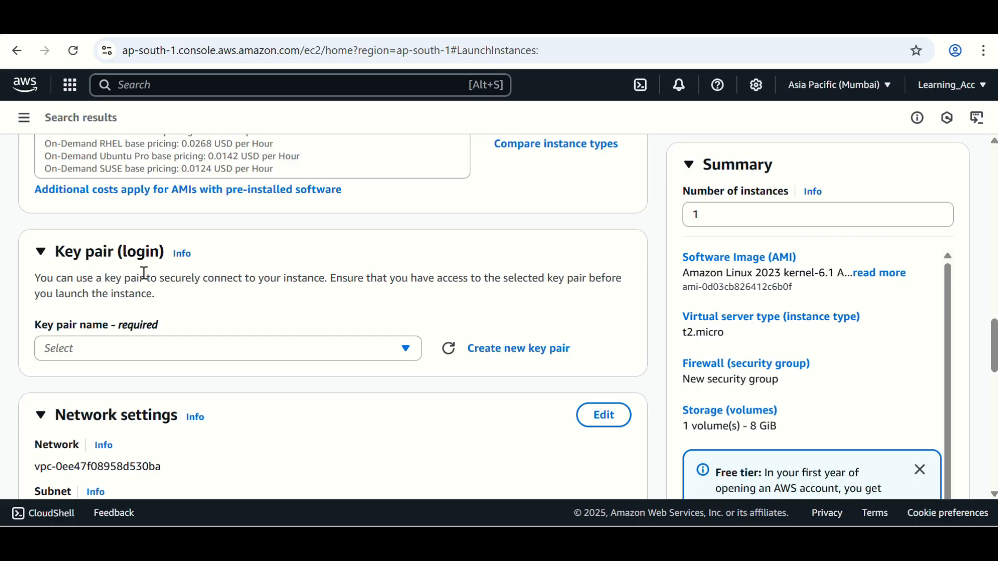
pyautogui.click(548, 358)
pyautogui.click(323, 232)
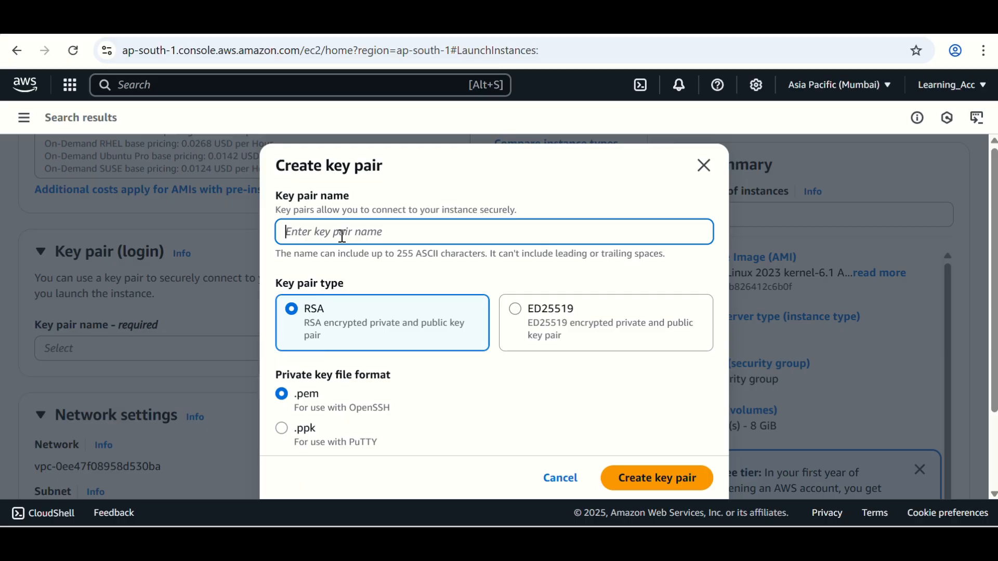
pyautogui.write('key2')
pyautogui.moveTo(379, 279); pyautogui.dragTo(366, 270)
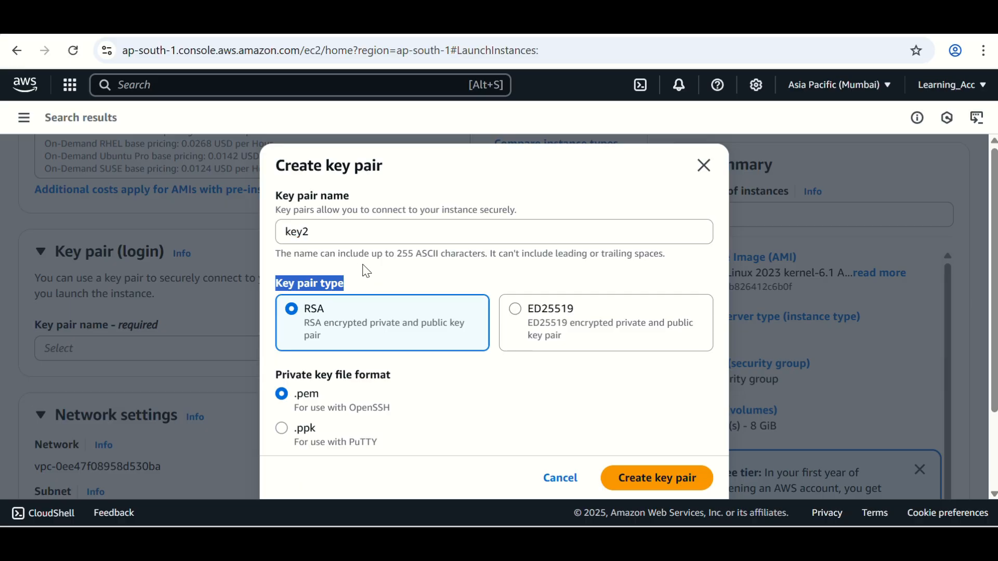
pyautogui.click(387, 287)
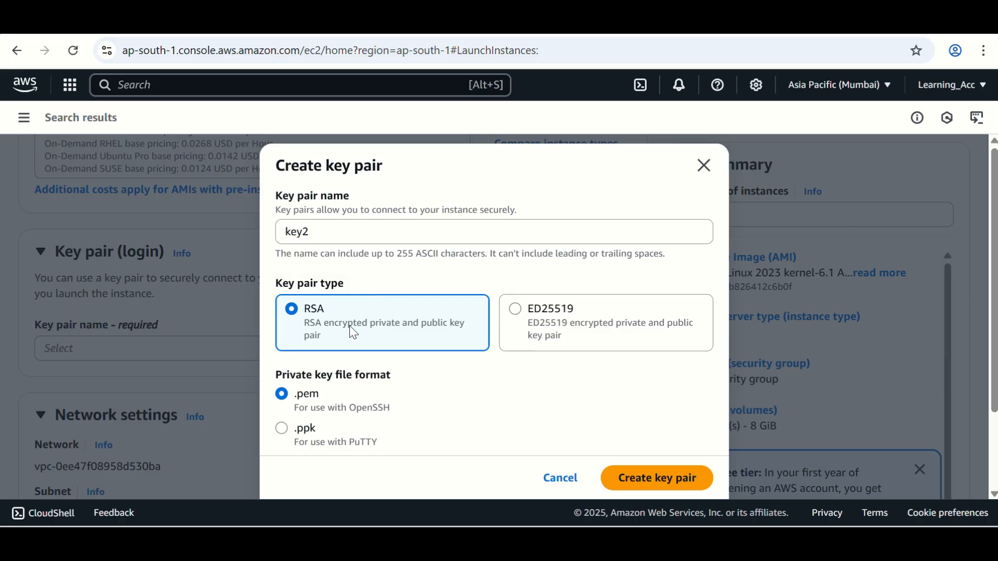
pyautogui.scroll(-2, 376, 354)
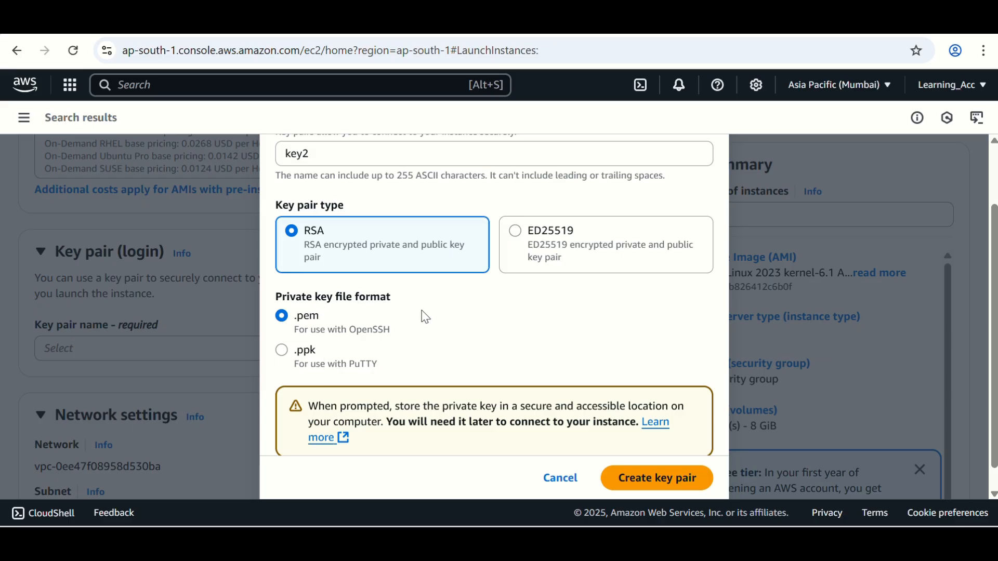
pyautogui.scroll(-1, 479, 401)
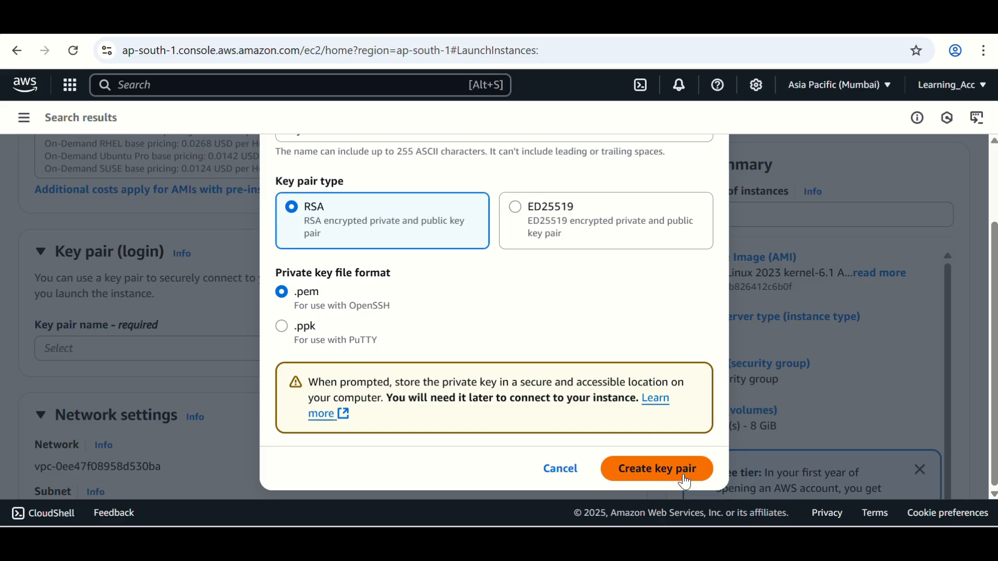
pyautogui.click(678, 461)
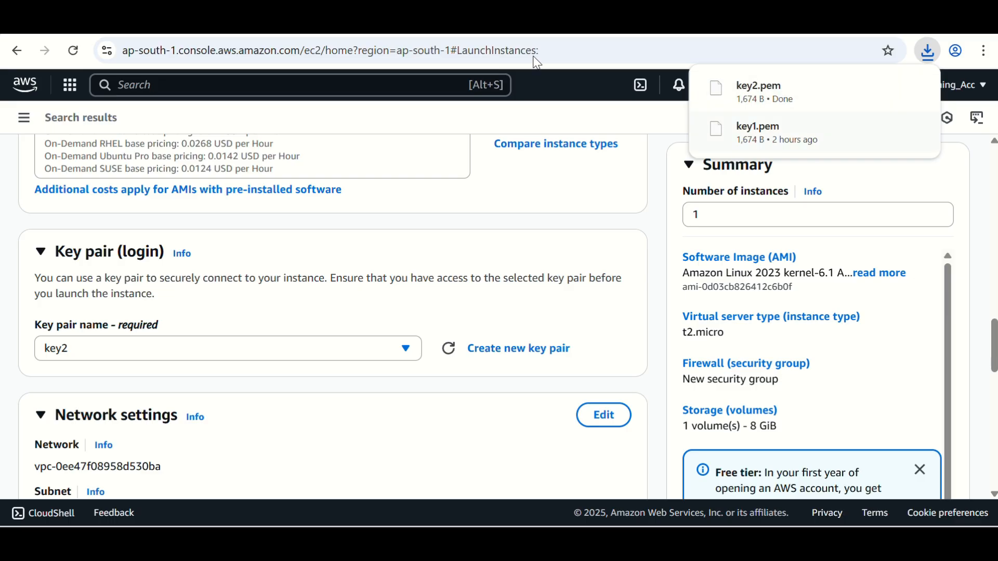
# - Review the selectable key pairs, leaving key2 chosen, and examine the network settings and the security group's SSH, HTTPS and HTTP rules
pyautogui.scroll(-1, 350, 364)
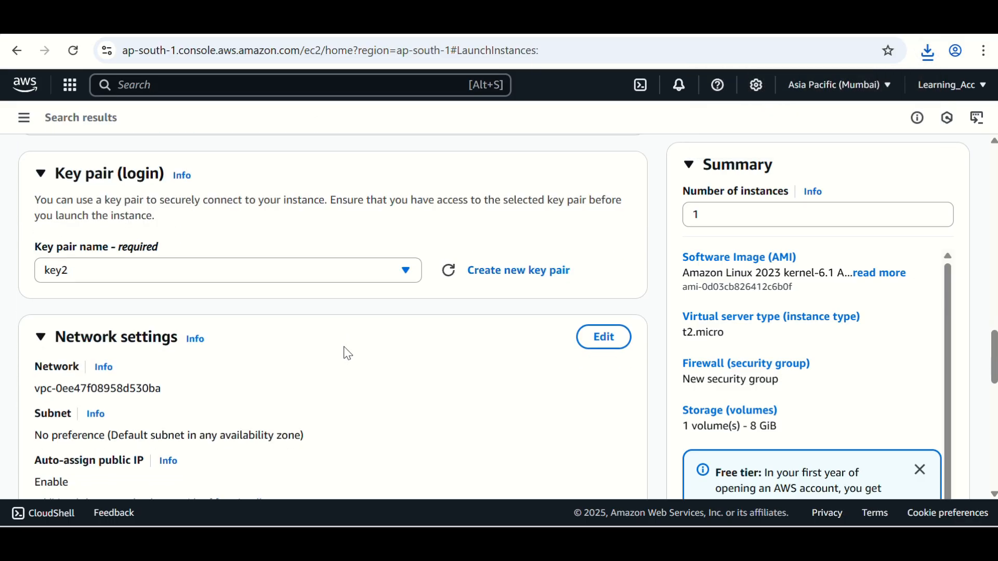
pyautogui.click(405, 270)
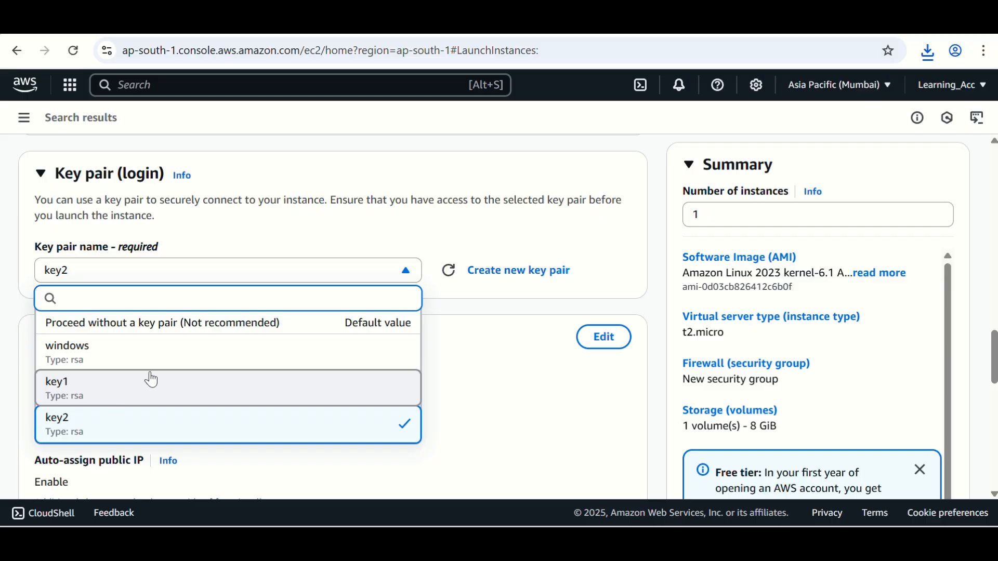
pyautogui.click(409, 234)
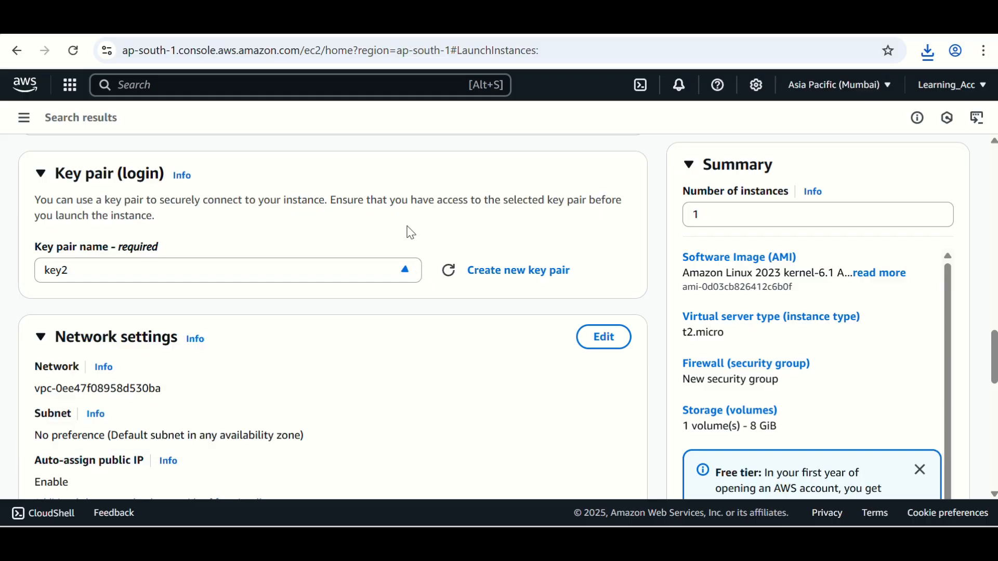
pyautogui.click(404, 270)
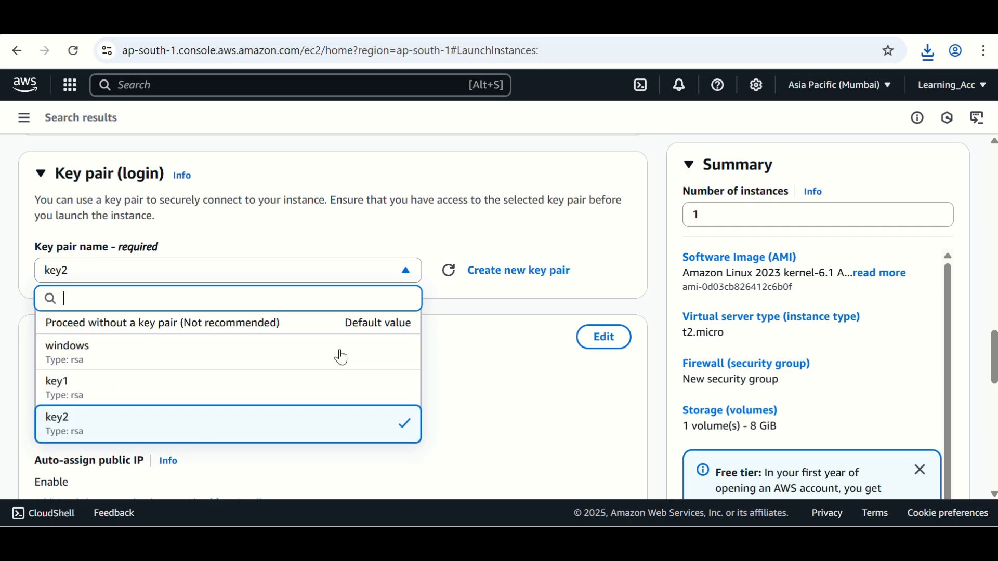
pyautogui.click(356, 237)
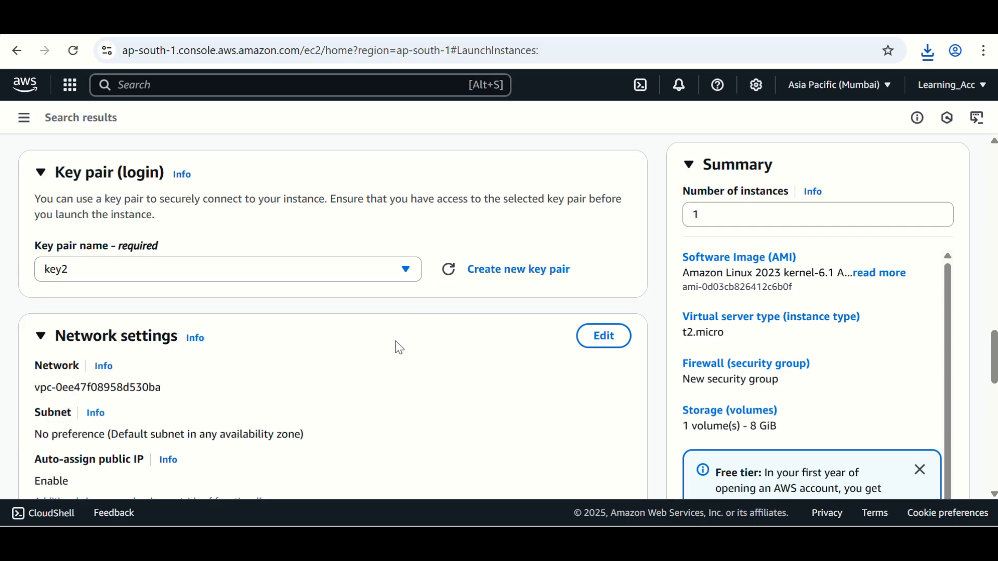
pyautogui.scroll(-5, 258, 396)
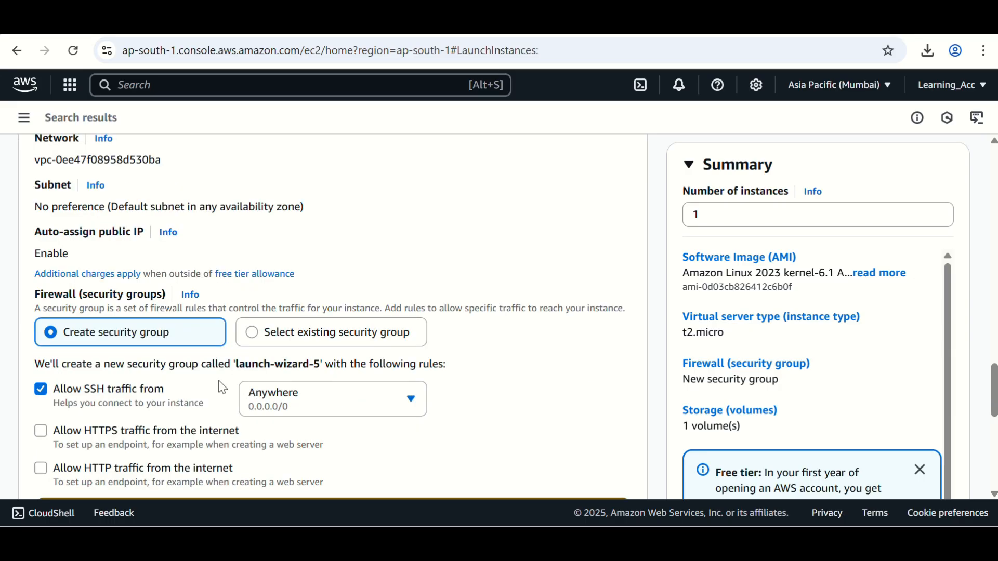
pyautogui.scroll(-2, 222, 389)
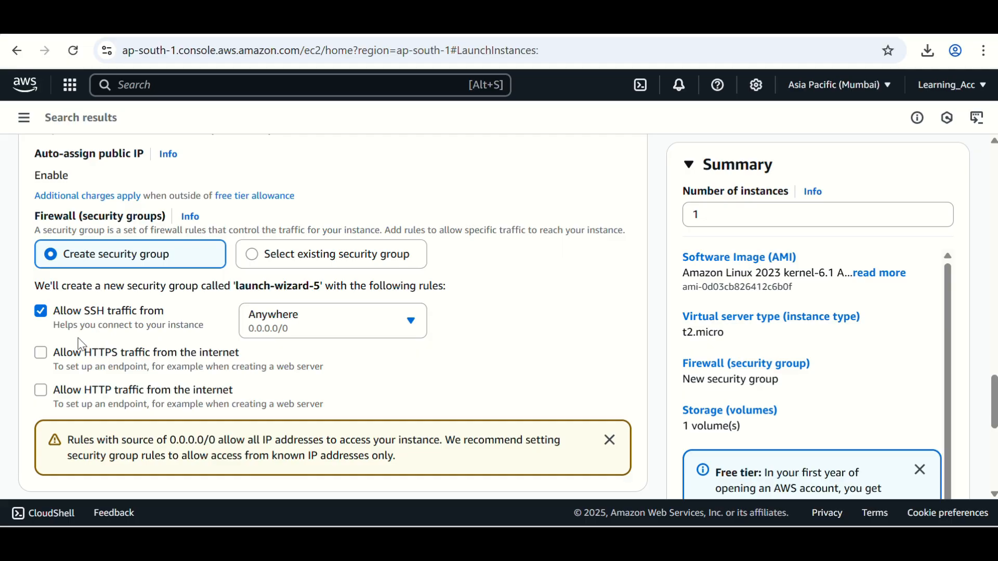
pyautogui.scroll(-1, 232, 352)
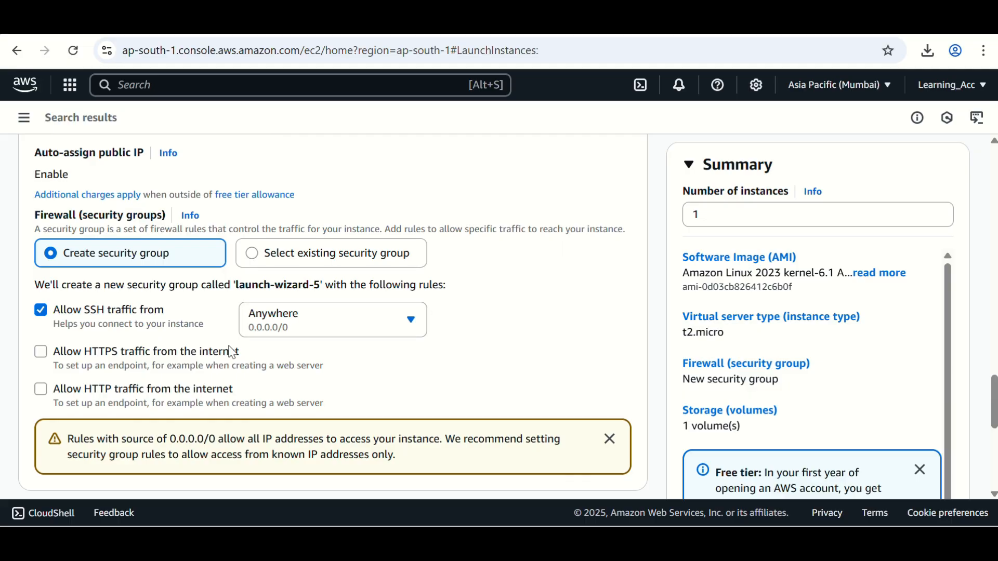
# - Set the root volume size to 8 GiB in the storage configuration
pyautogui.scroll(-3, 232, 352)
pyautogui.scroll(-3, 229, 350)
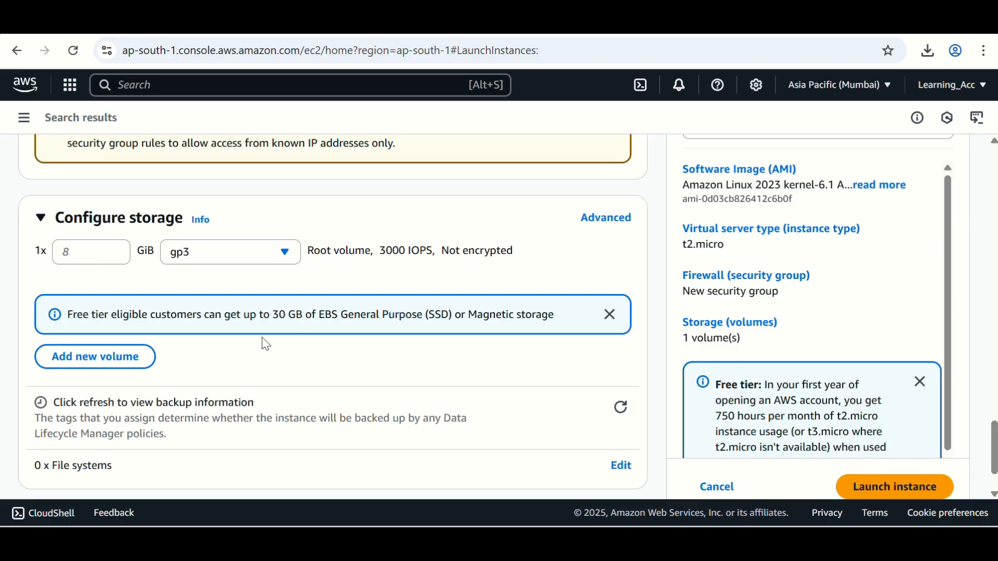
pyautogui.click(81, 255)
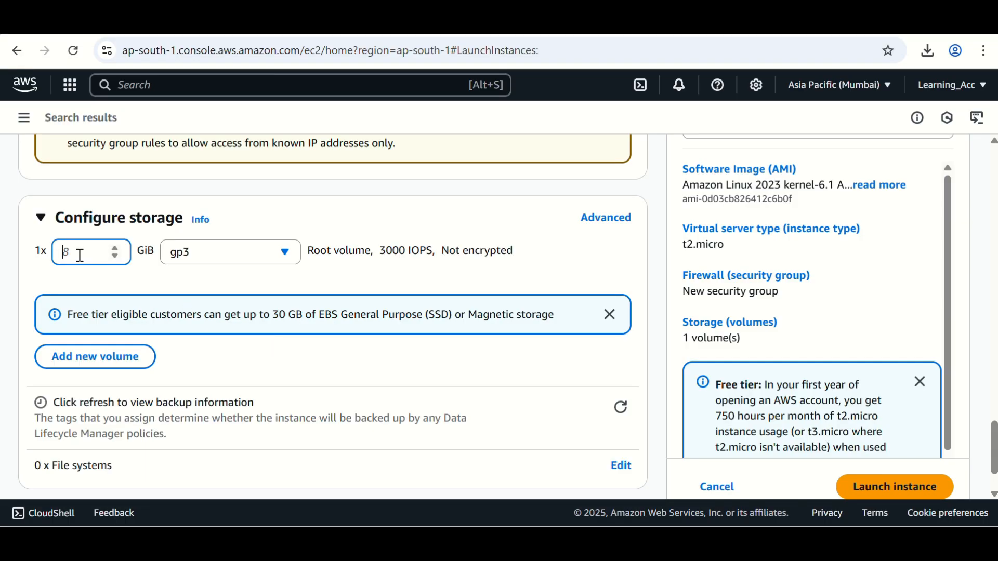
pyautogui.write('8')
pyautogui.press('BackSpace')
pyautogui.write('1')
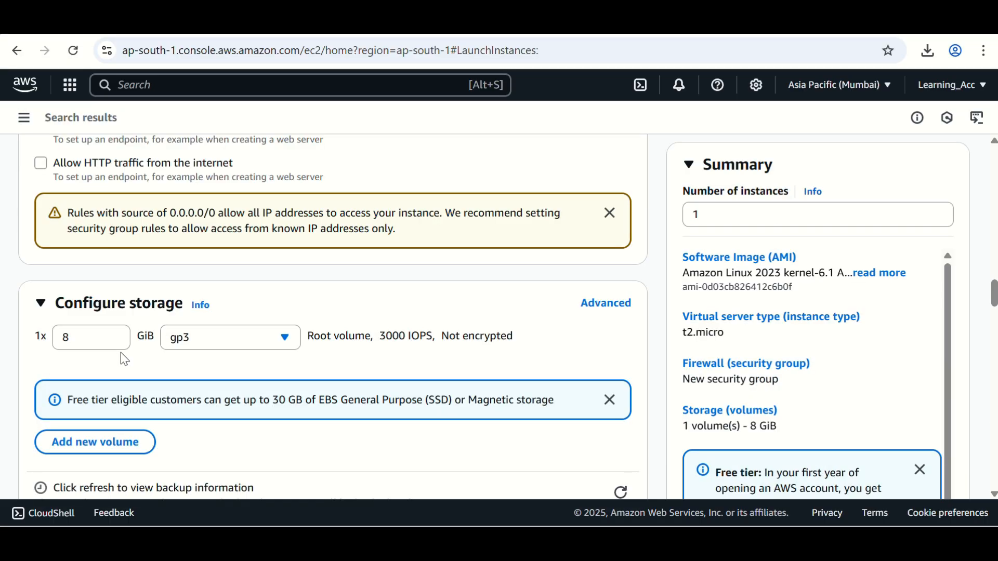
# - Look through the advanced details, from the domain join directory and IAM instance profile down to the optional user data
pyautogui.scroll(-1, 121, 353)
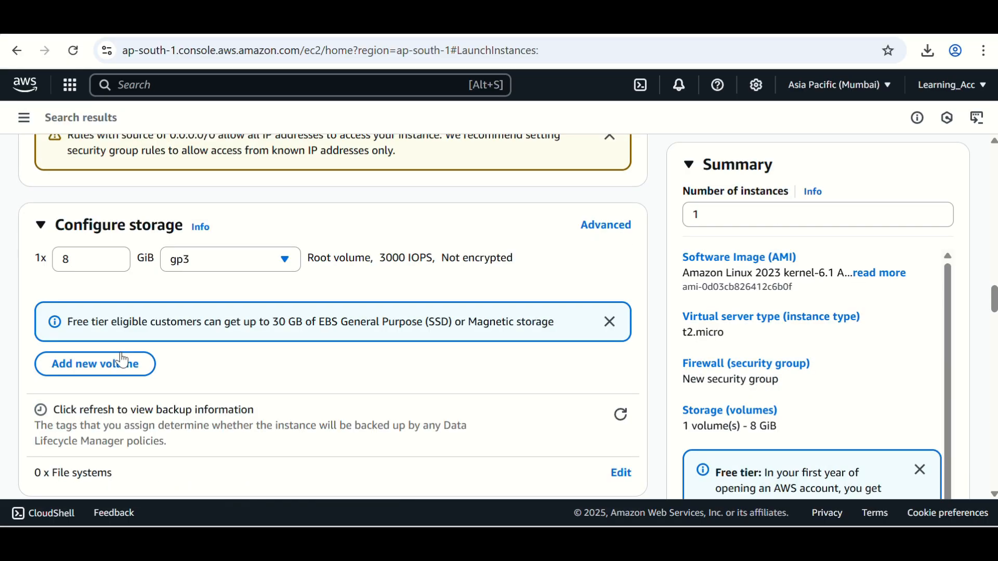
pyautogui.scroll(-3, 124, 360)
pyautogui.scroll(-5, 121, 353)
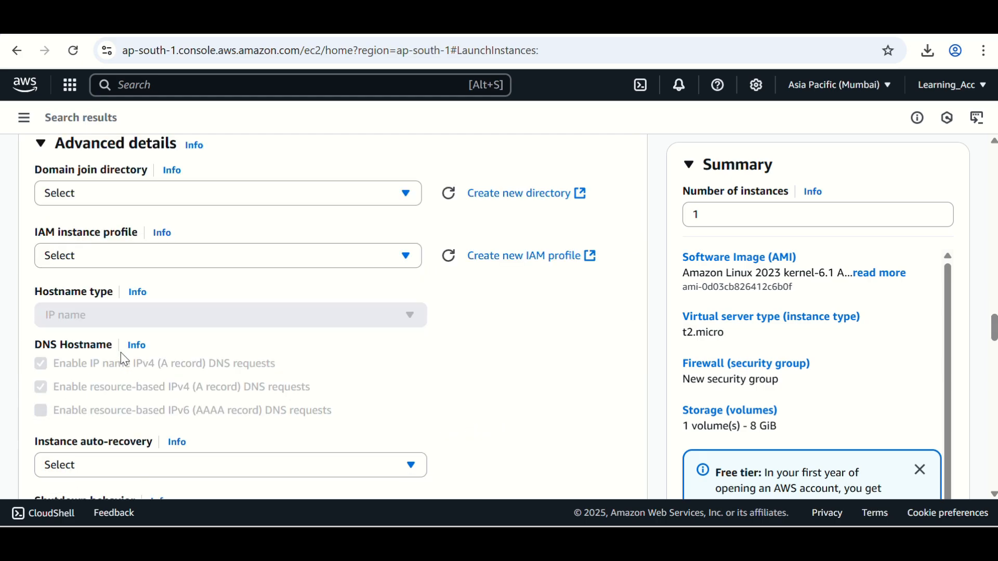
pyautogui.scroll(-7, 121, 353)
pyautogui.scroll(-20, 121, 353)
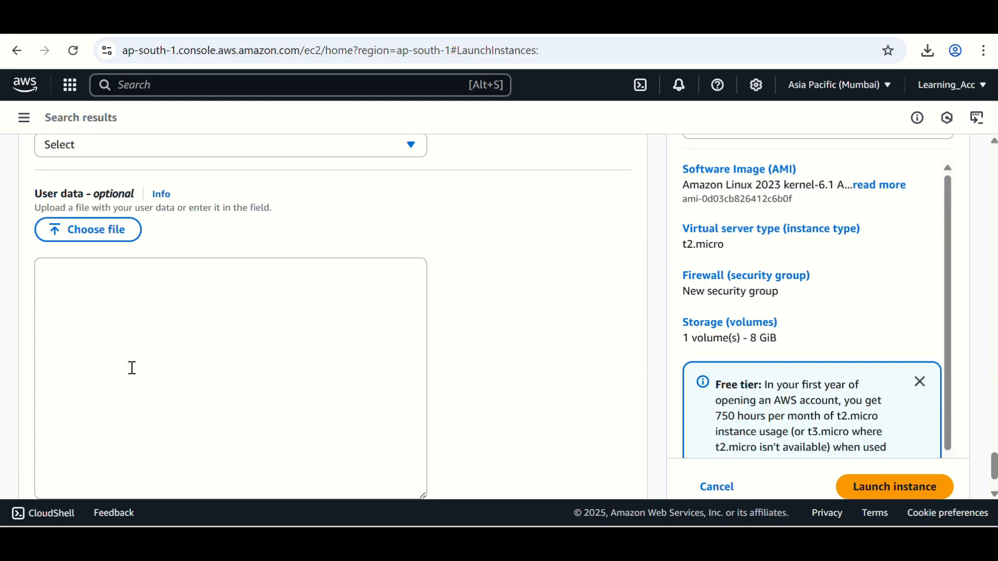
pyautogui.scroll(-2, 133, 368)
pyautogui.scroll(10, 274, 341)
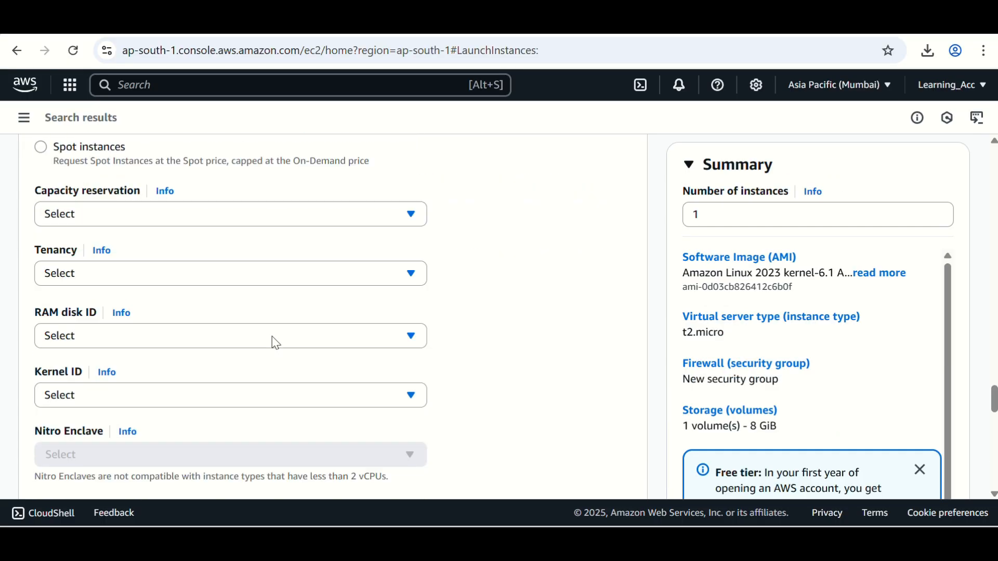
pyautogui.scroll(-10, 269, 349)
pyautogui.scroll(2, 185, 305)
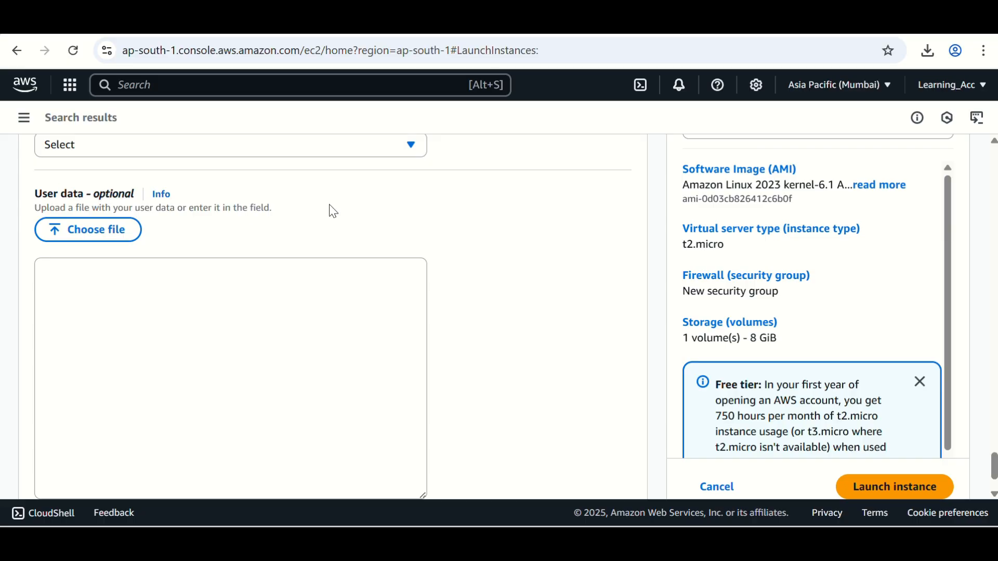
# - Recheck the firewall and storage settings and review the launch summary, keeping the number of instances at 1
pyautogui.scroll(12, 556, 407)
pyautogui.scroll(15, 577, 472)
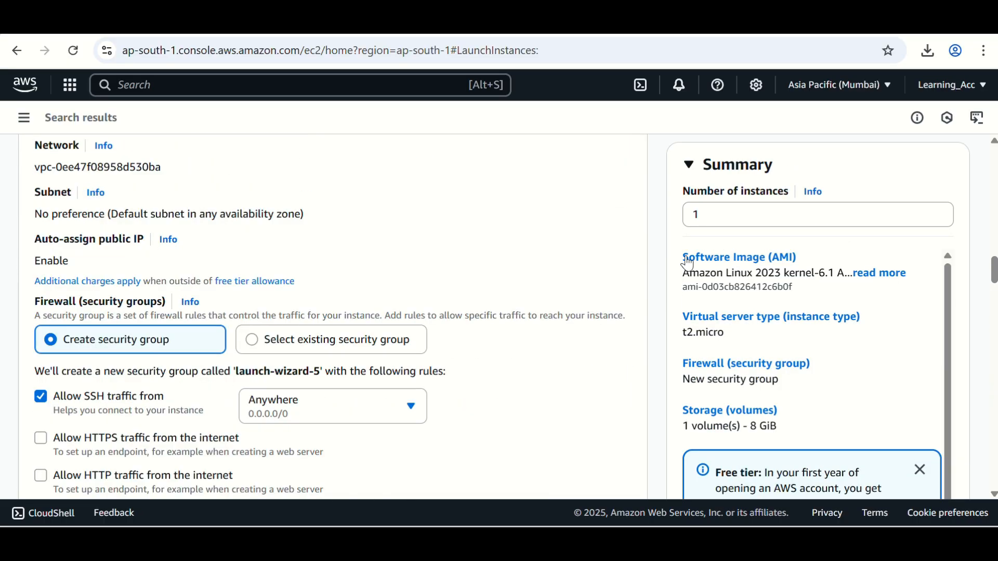
pyautogui.scroll(-4, 582, 280)
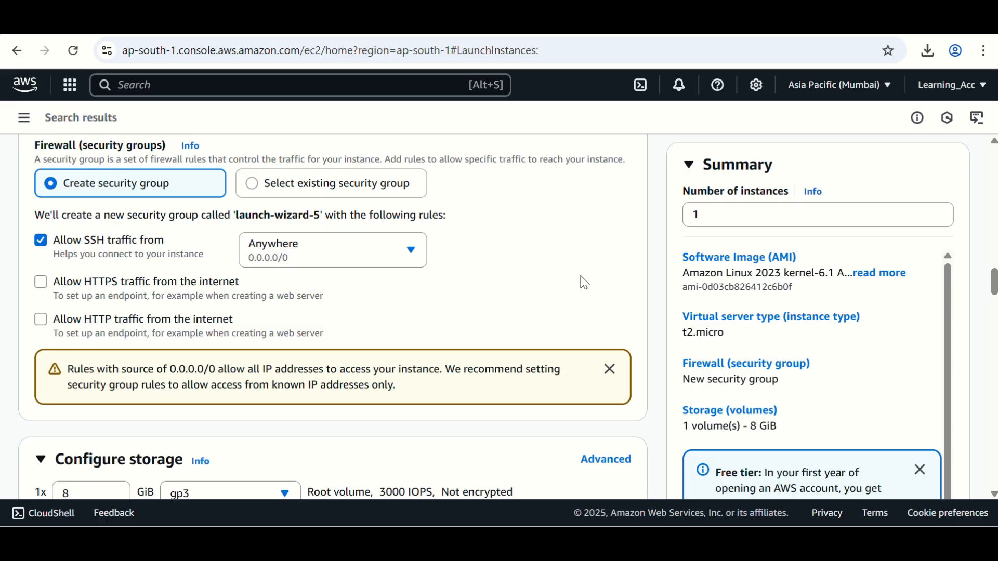
pyautogui.click(724, 217)
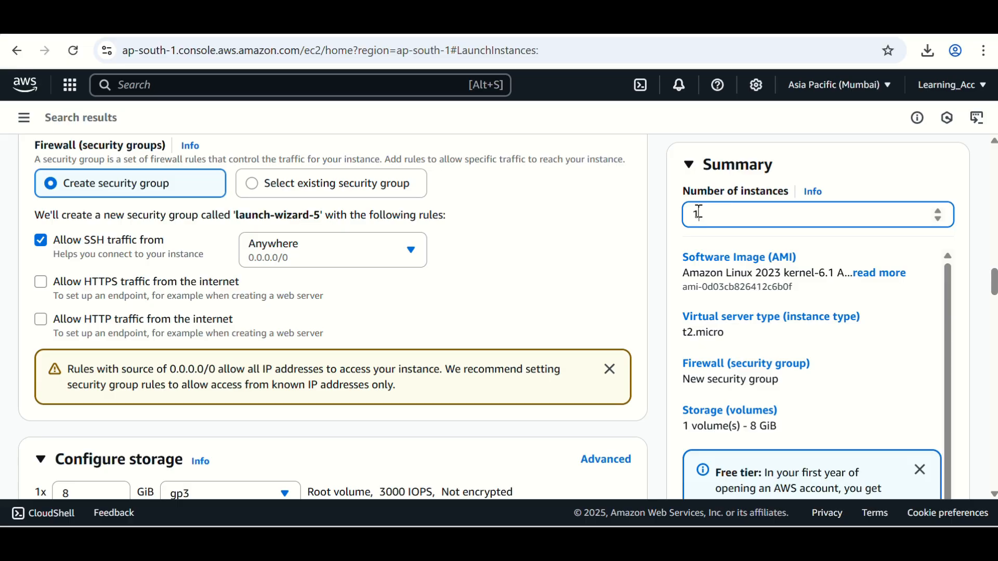
pyautogui.moveTo(699, 213); pyautogui.dragTo(672, 223)
pyautogui.click(734, 213)
pyautogui.scroll(-1, 656, 312)
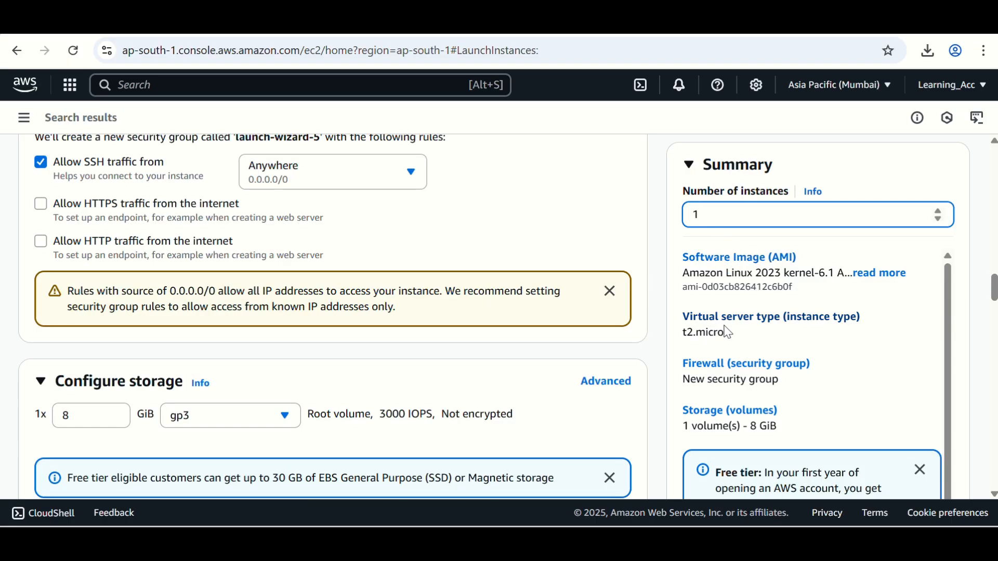
# - Check the rest of the launch summary and launch the instance
pyautogui.scroll(-1, 773, 330)
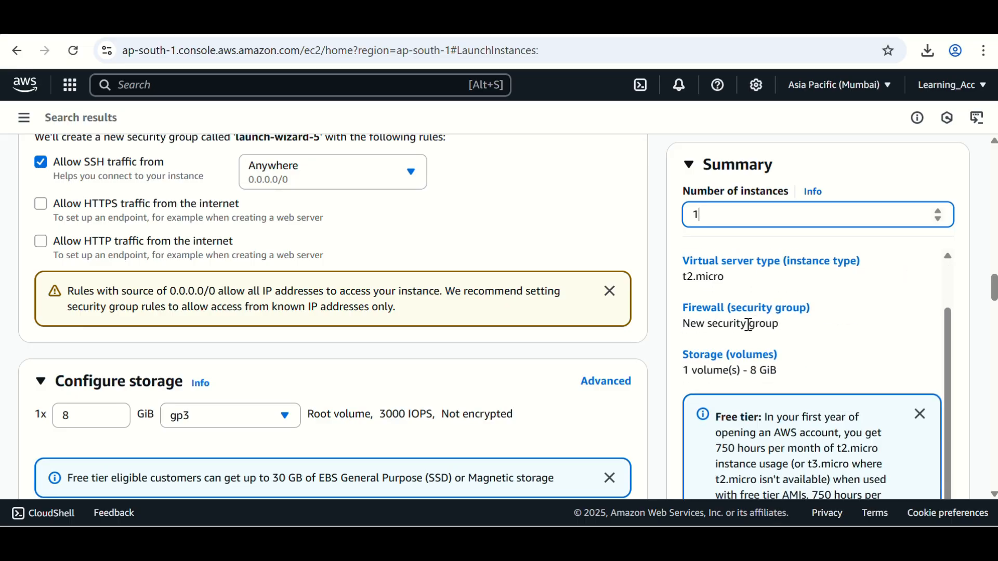
pyautogui.scroll(-5, 727, 359)
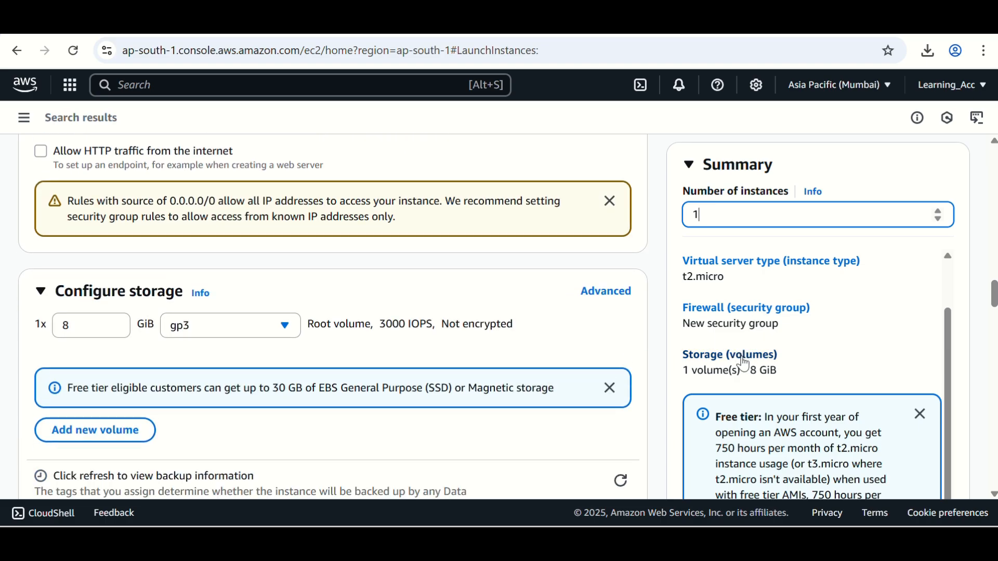
pyautogui.scroll(-20, 579, 407)
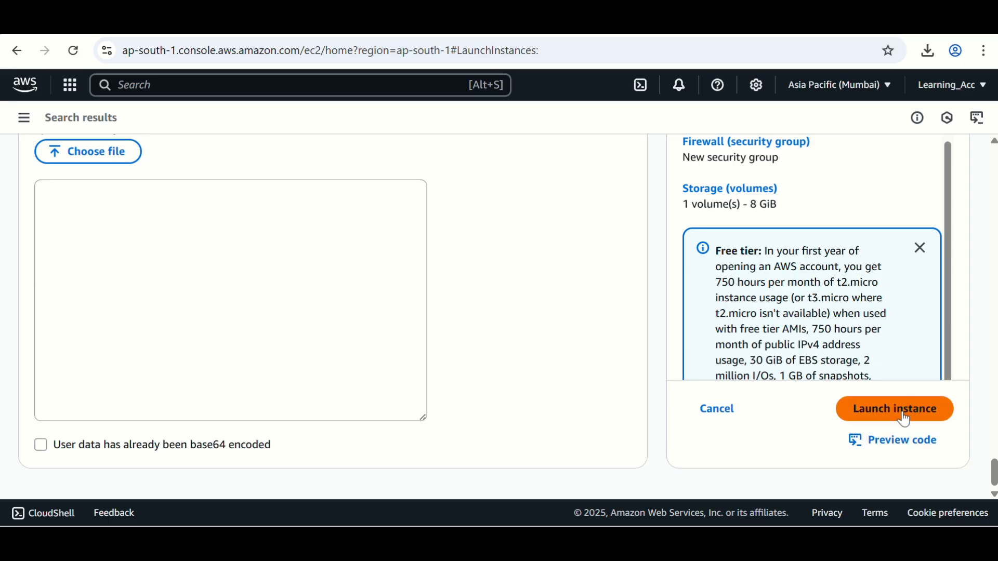
pyautogui.click(905, 419)
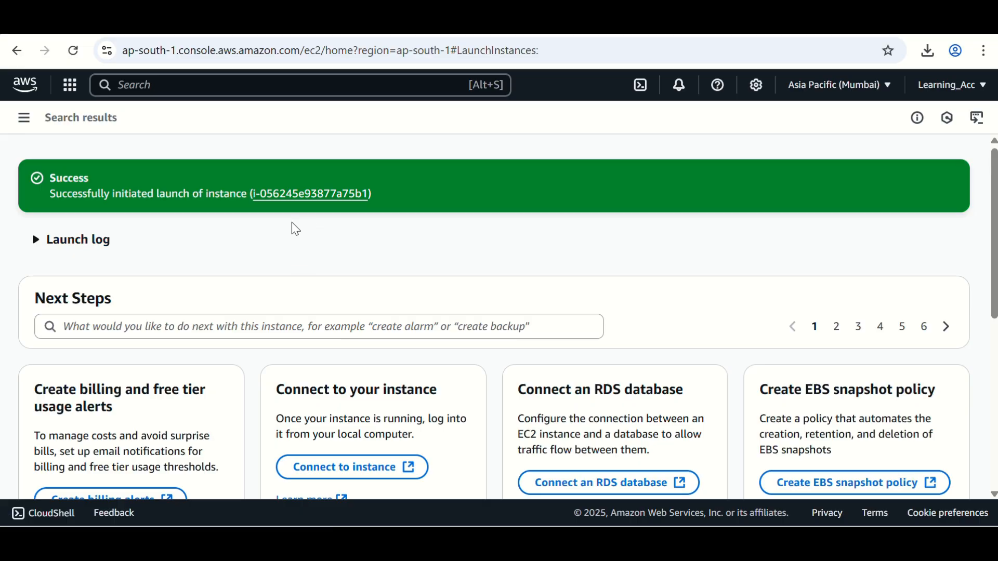
# - Open the newly launched instance in the instances list and refresh its state
pyautogui.click(286, 195)
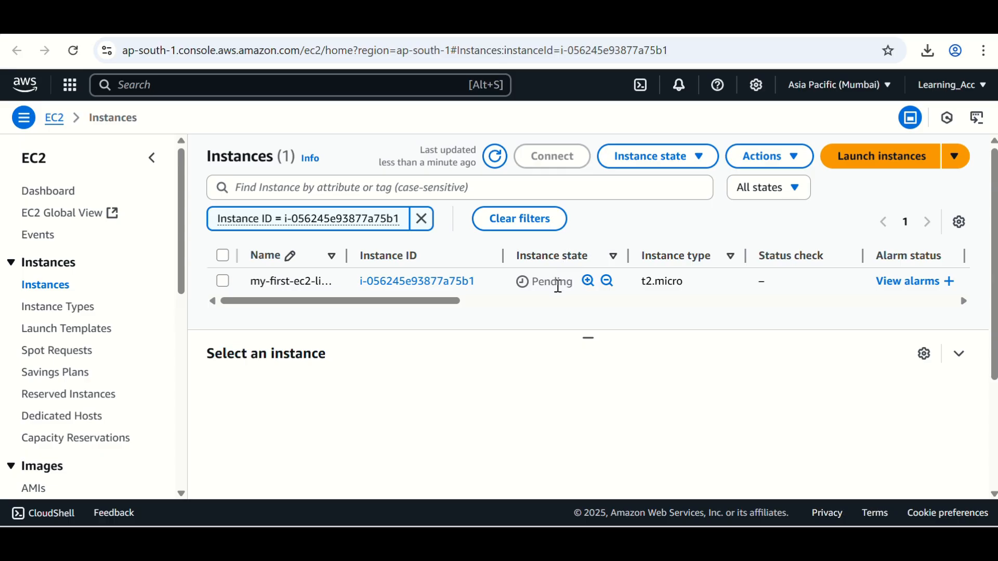
pyautogui.moveTo(437, 305); pyautogui.dragTo(388, 306)
pyautogui.moveTo(367, 309)
pyautogui.mouseDown()
pyautogui.moveTo(455, 309)
pyautogui.moveTo(366, 308)
pyautogui.mouseUp()
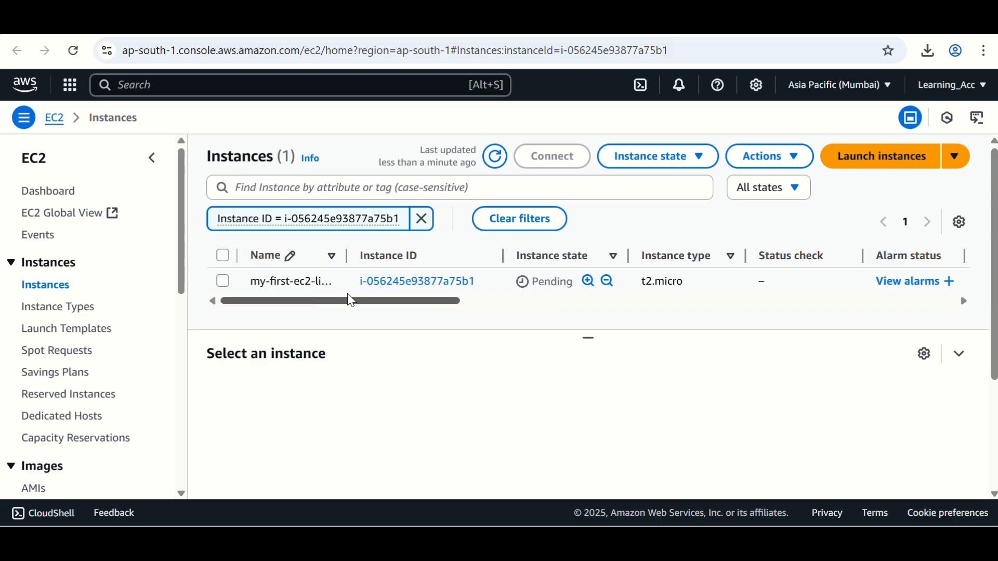
pyautogui.click(498, 164)
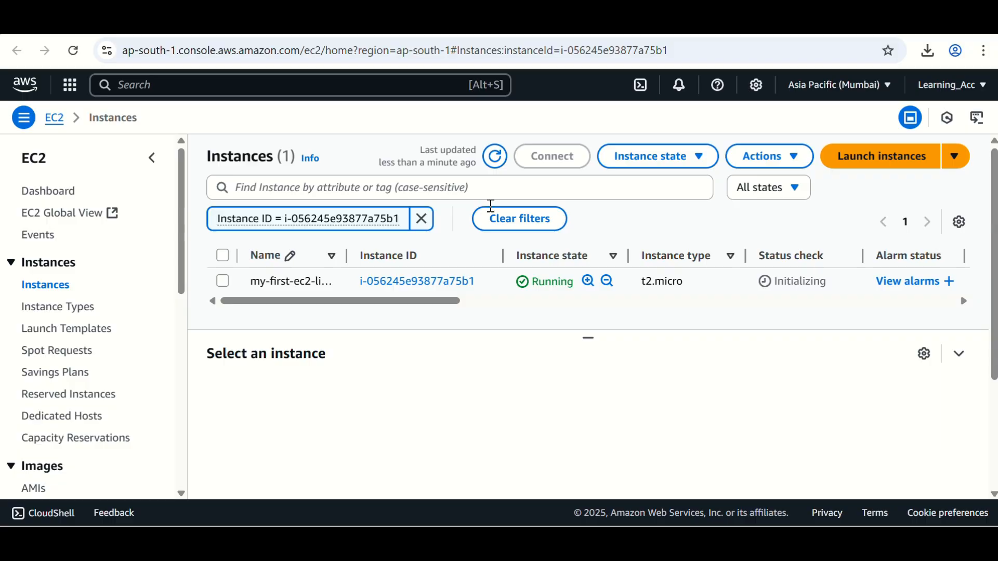
# - Look across the instance's columns, including status check, availability zone and public DNS, and refresh the list again
pyautogui.moveTo(437, 306); pyautogui.dragTo(522, 311)
pyautogui.moveTo(497, 261); pyautogui.dragTo(540, 270)
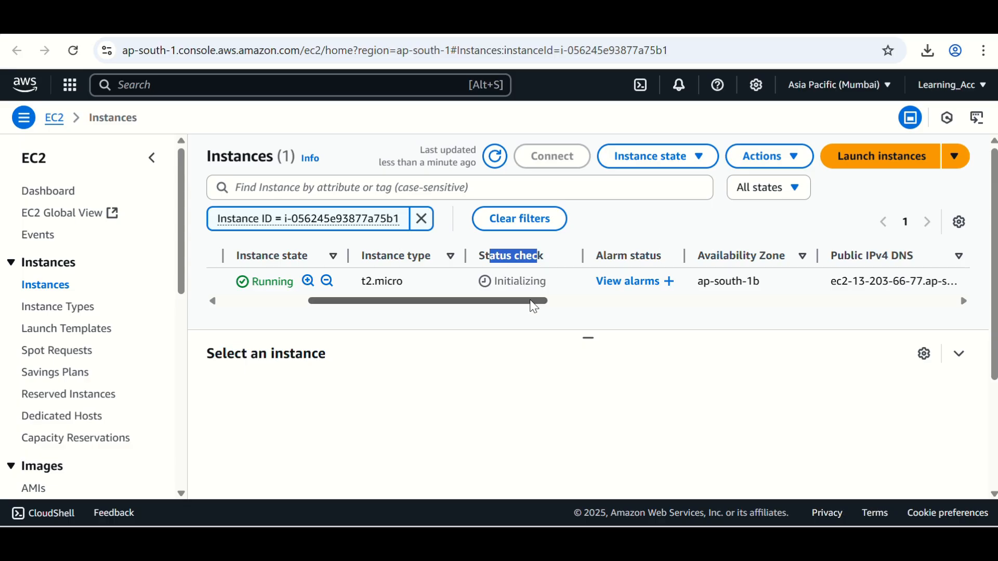
pyautogui.moveTo(534, 307); pyautogui.dragTo(550, 127)
pyautogui.click(494, 156)
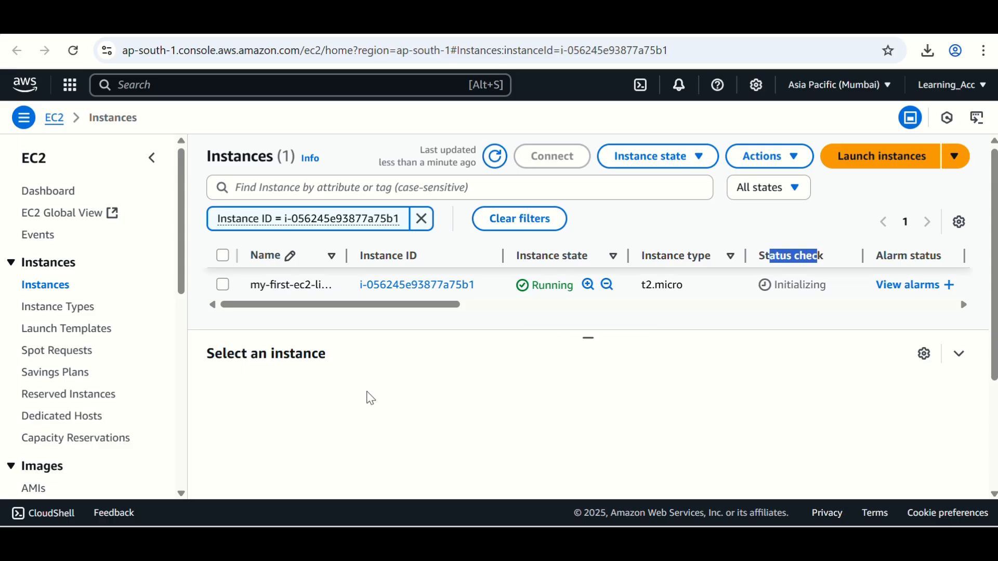
# - Select my-first-ec2-linux and examine its instance summary, instance details and tags
pyautogui.click(225, 282)
pyautogui.click(223, 282)
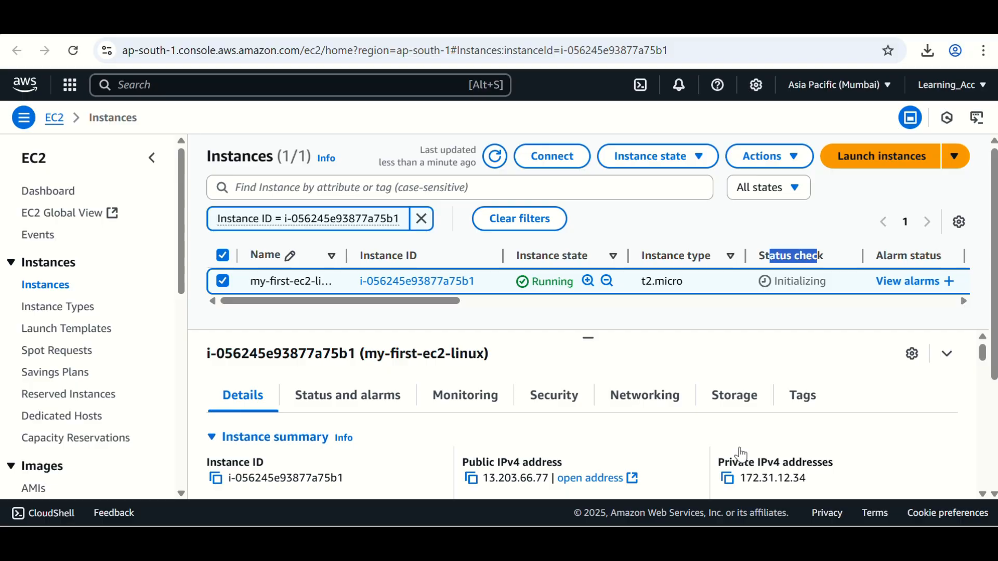
pyautogui.scroll(-5, 410, 460)
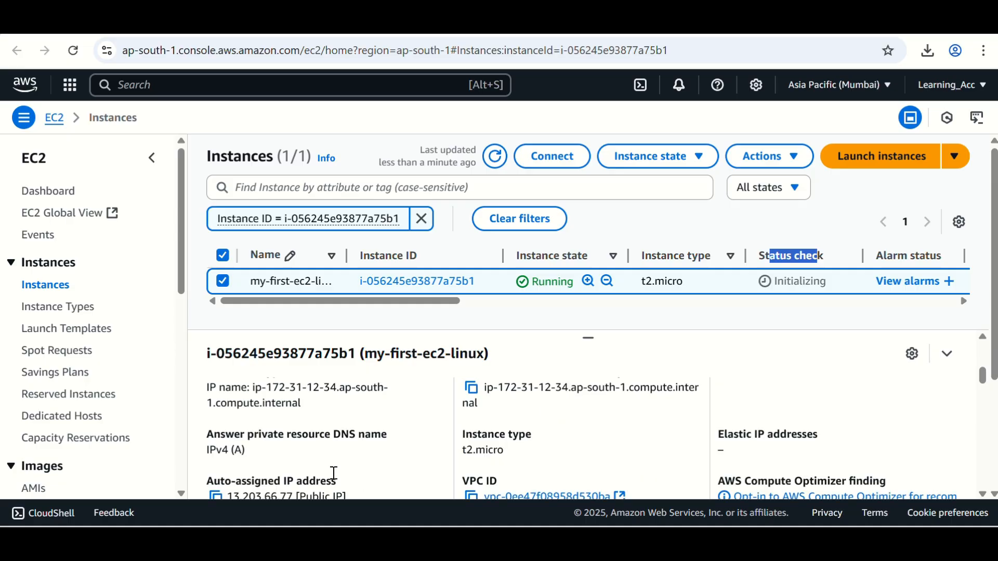
pyautogui.scroll(-3, 408, 454)
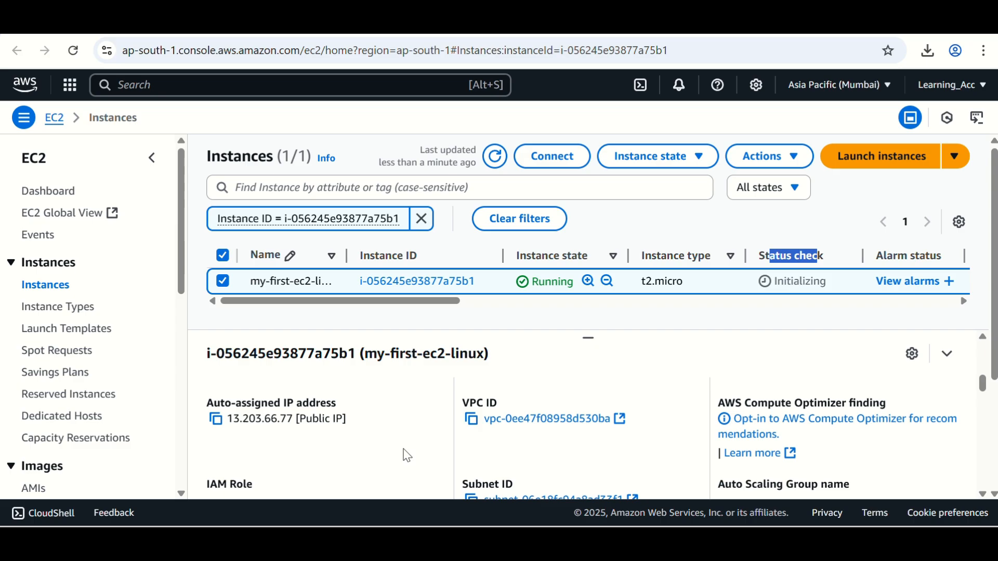
pyautogui.scroll(-6, 675, 432)
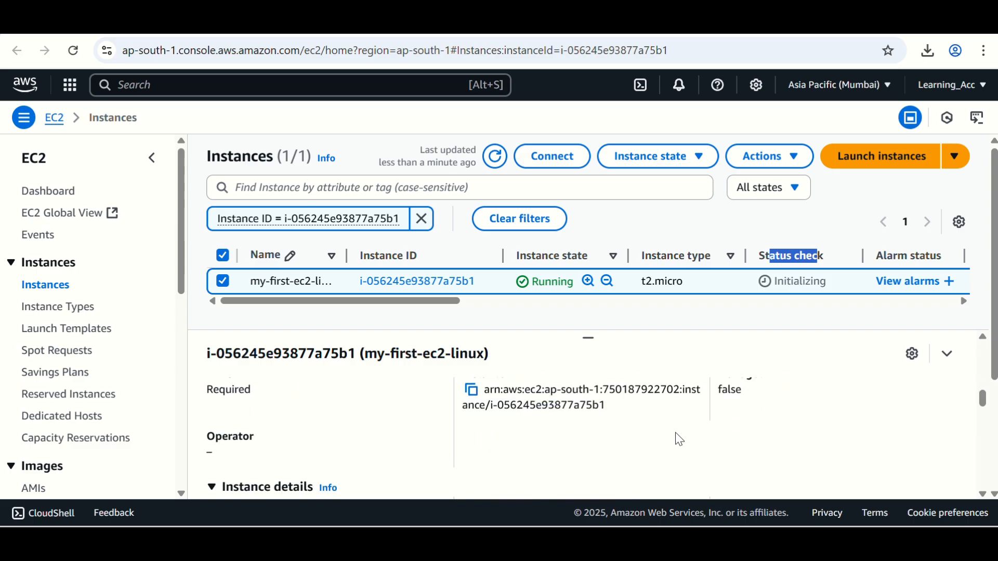
pyautogui.scroll(-5, 675, 433)
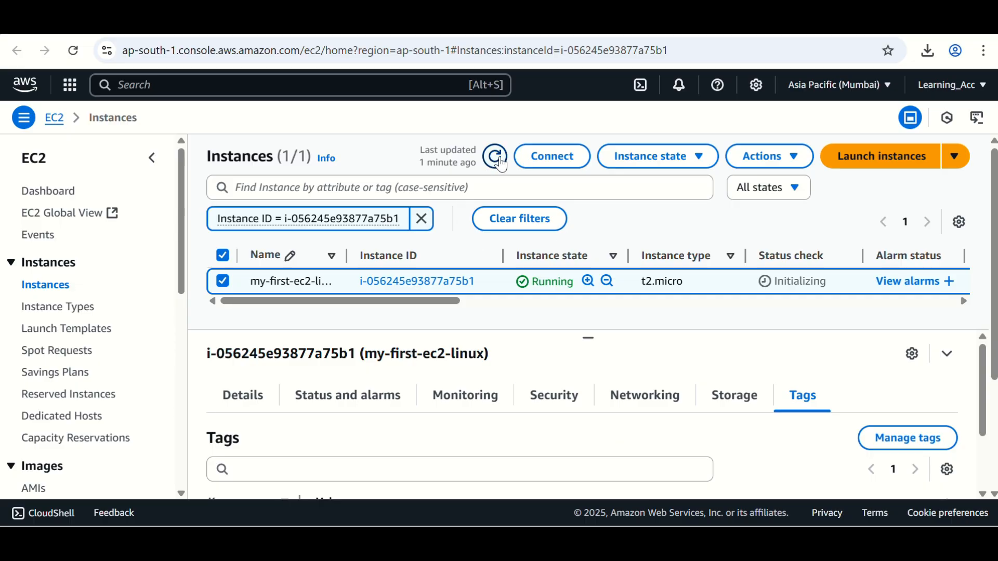
# - Refresh the list to recheck the instance's status check and return to its details
pyautogui.click(495, 157)
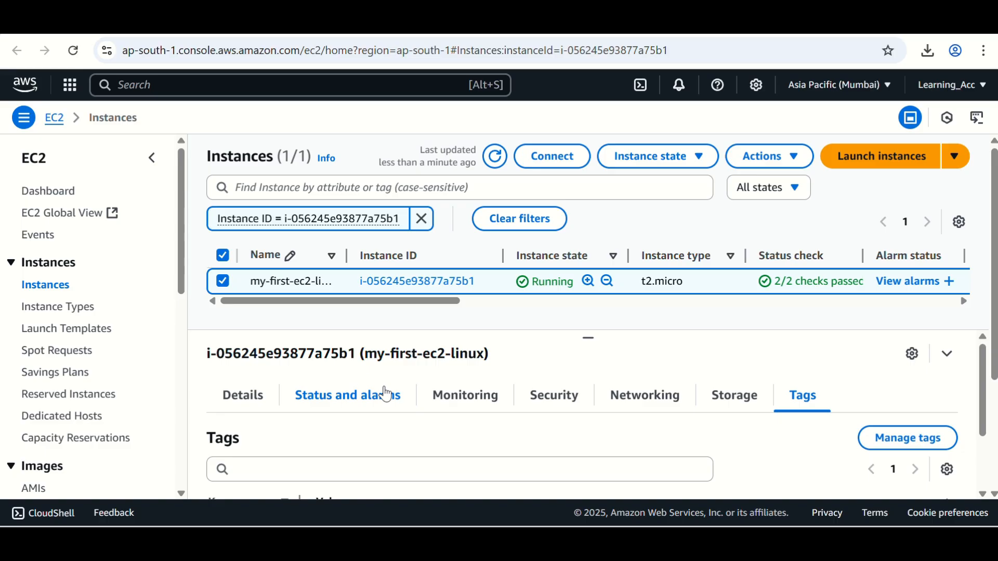
pyautogui.scroll(-1, 509, 365)
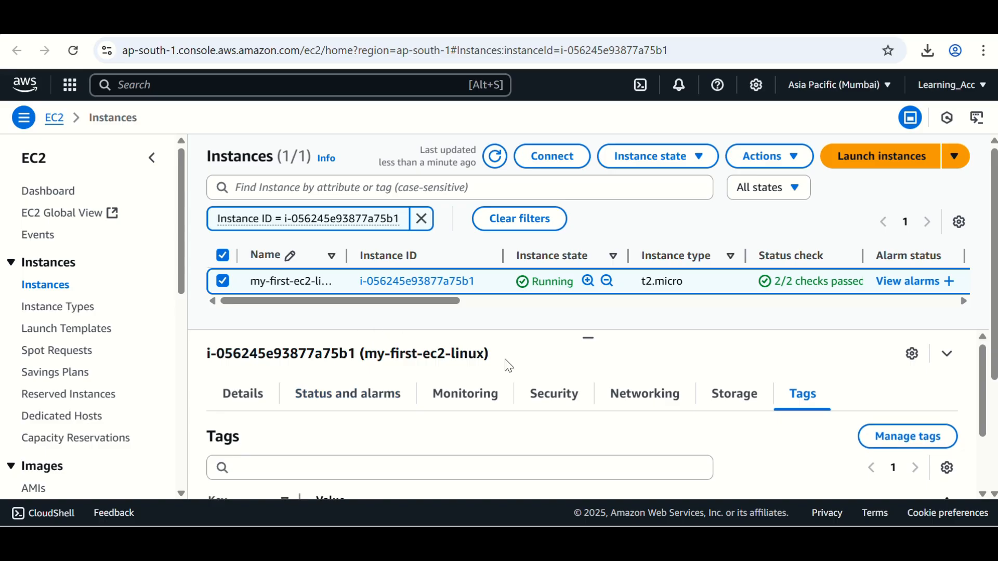
pyautogui.click(237, 401)
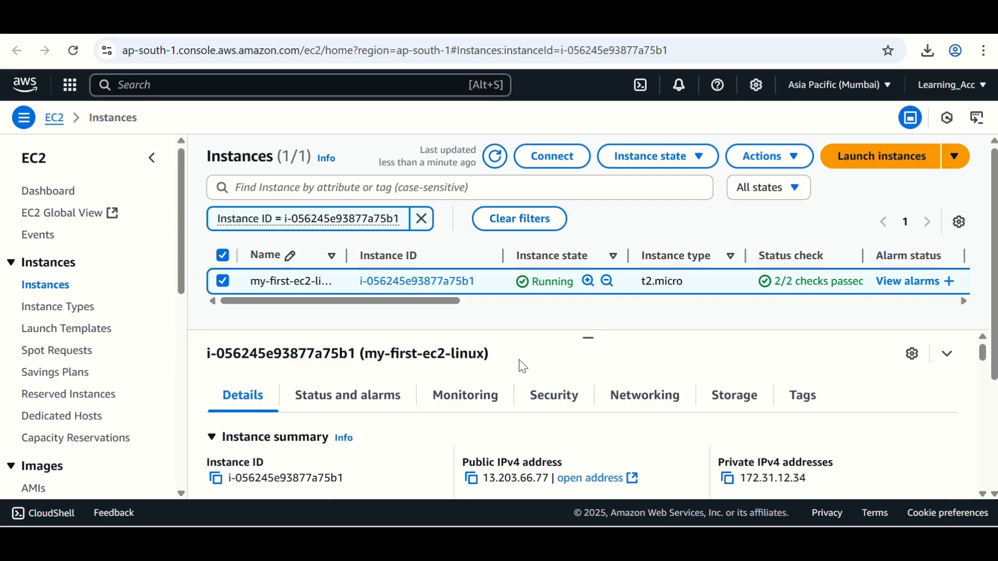
pyautogui.scroll(-1, 520, 395)
pyautogui.scroll(1, 528, 414)
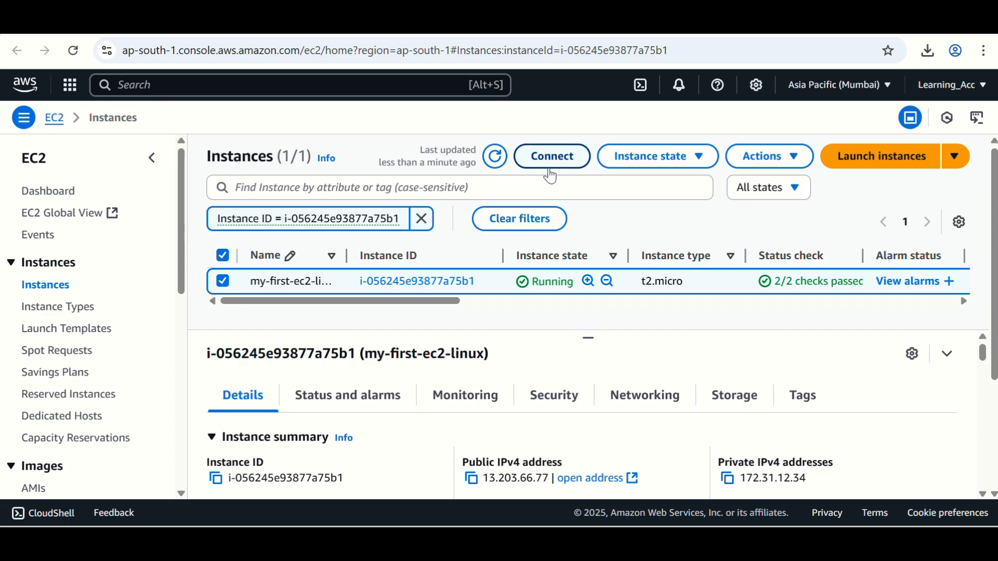
# - Connect to the instance through EC2 Instance Connect using its public IP and username ec2-user, and close the browser terminal
pyautogui.click(554, 161)
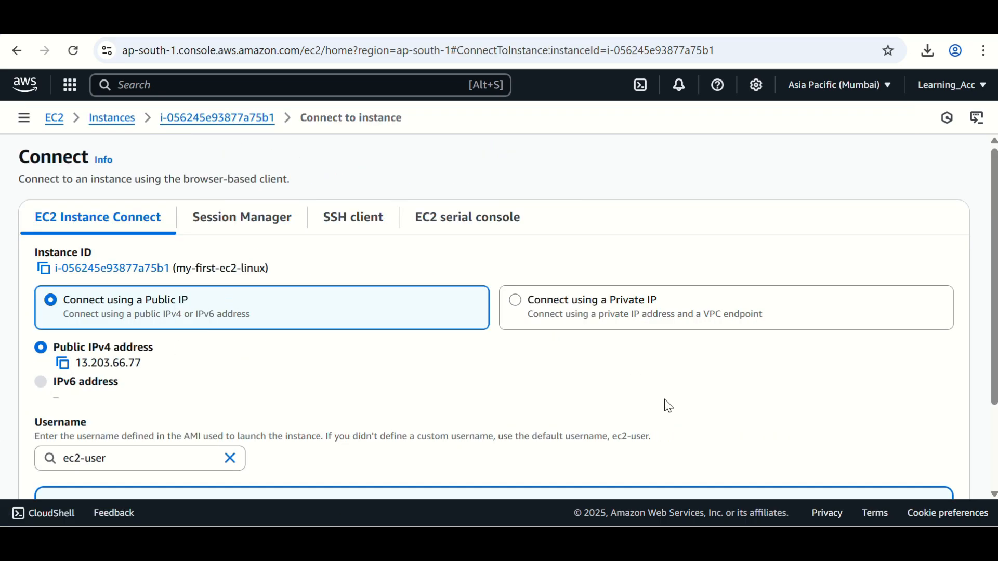
pyautogui.scroll(-2, 669, 406)
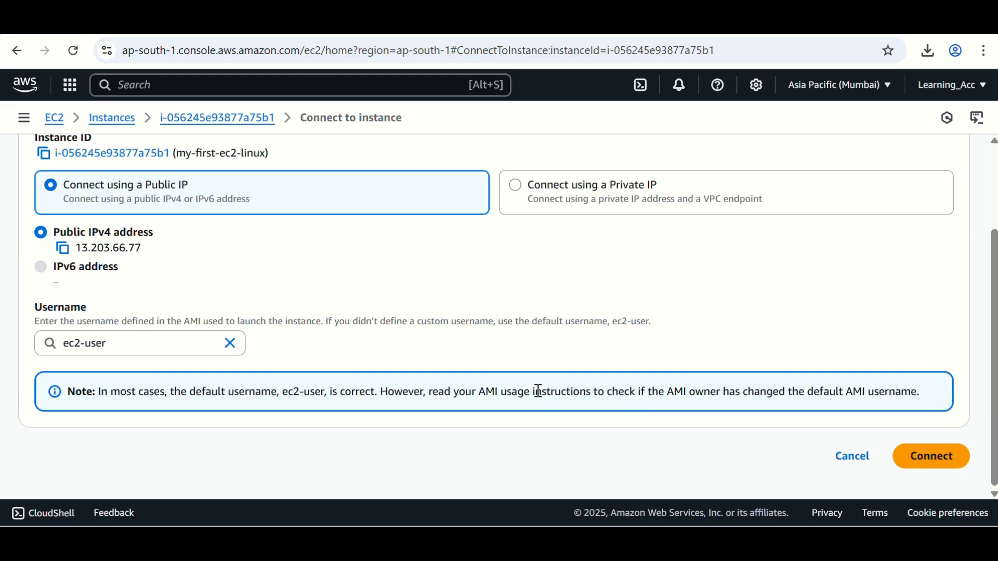
pyautogui.click(920, 455)
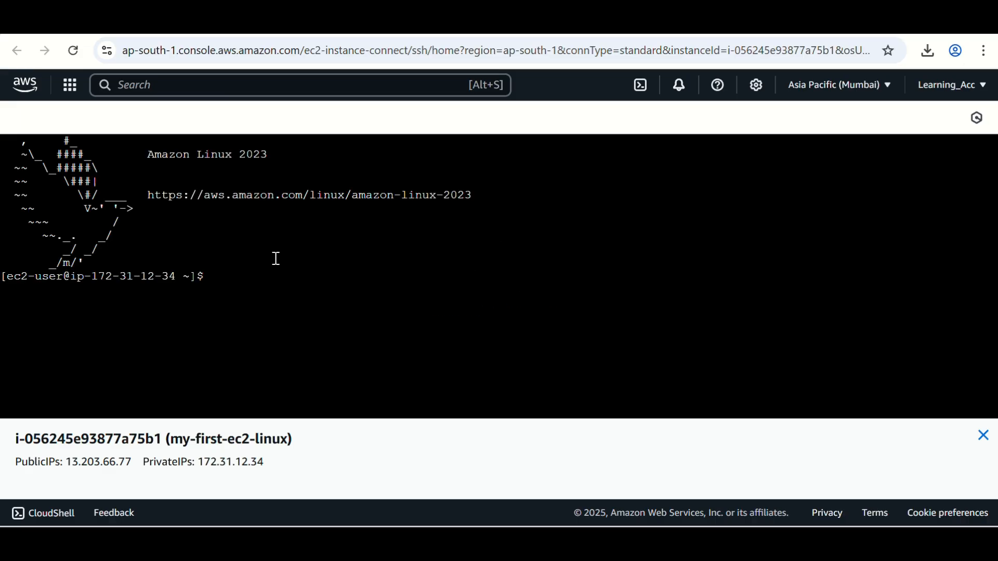
pyautogui.click(219, 283)
pyautogui.hotkey('ctrl', 'w')
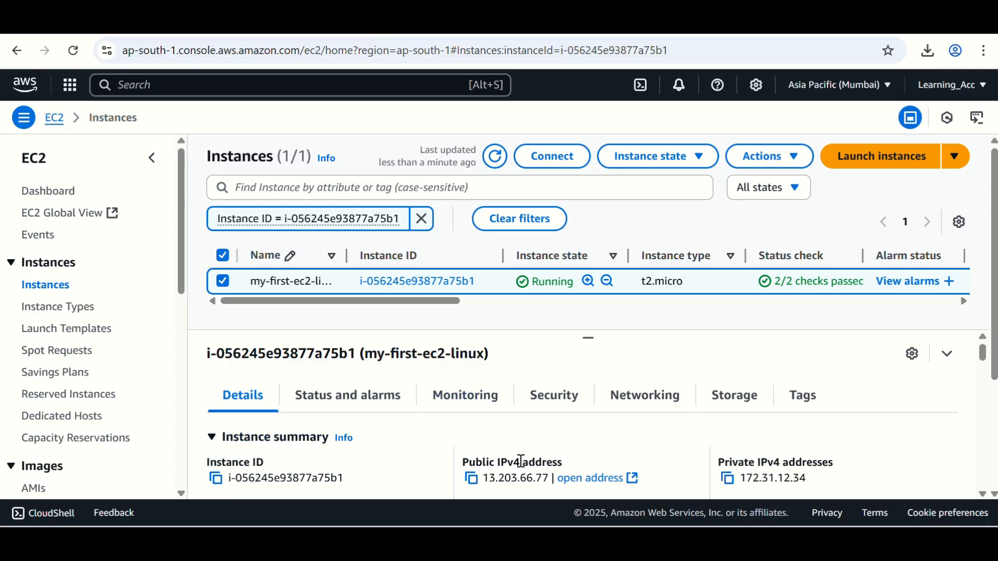
# - Copy the instance's public IPv4 address and open a Command Prompt window over the console
pyautogui.click(473, 480)
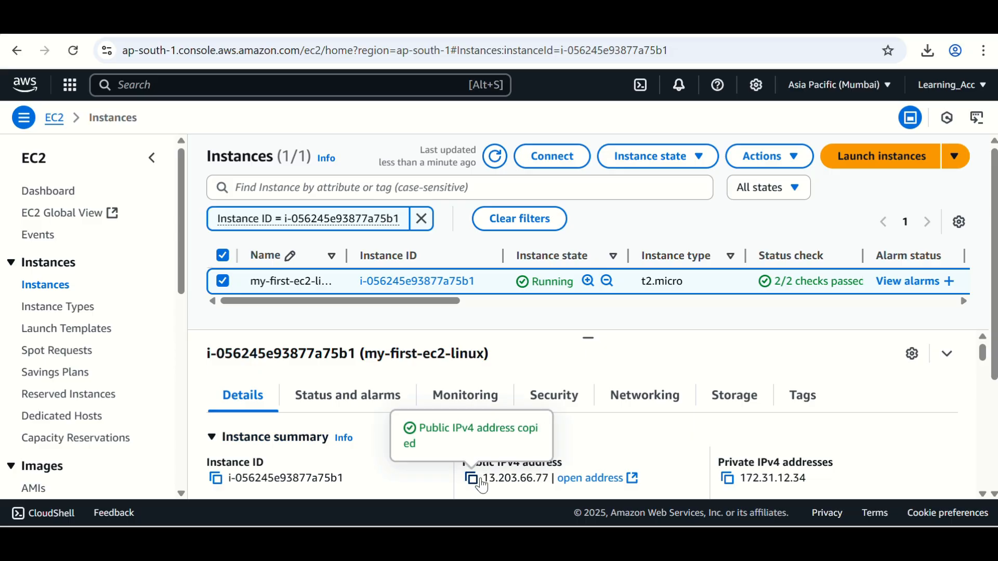
pyautogui.press('super')
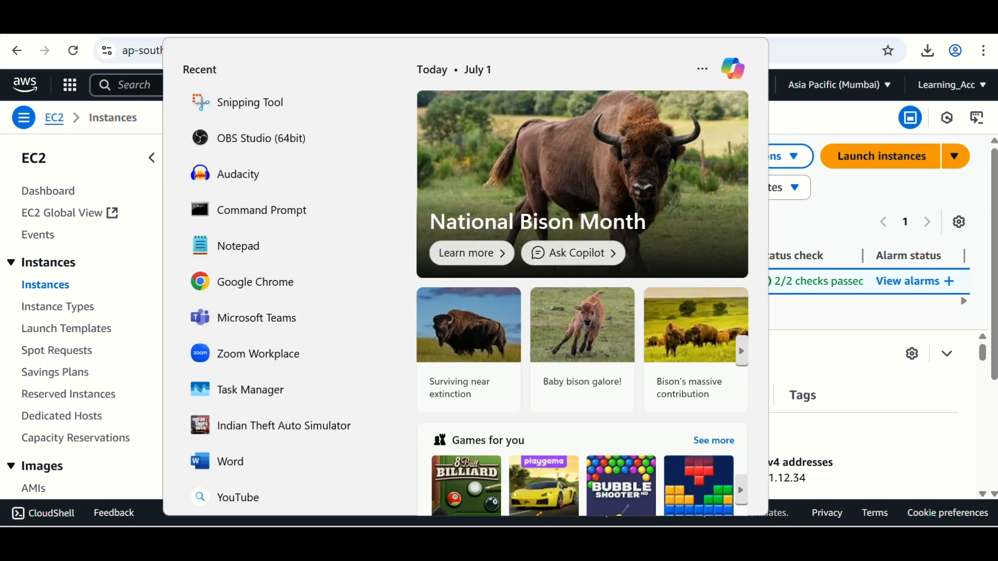
pyautogui.write('wi')
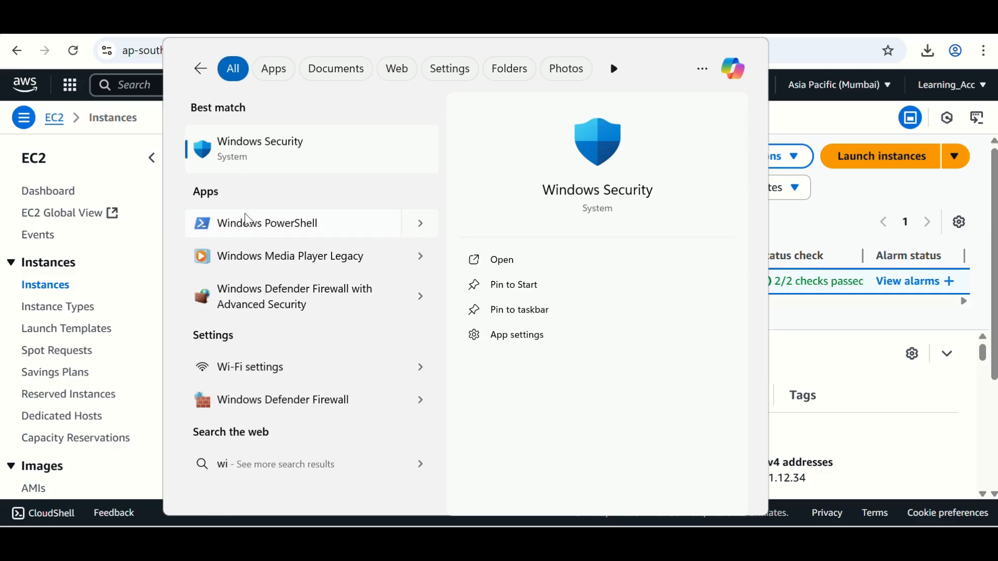
pyautogui.press('BackSpace')
pyautogui.press('BackSpace')
pyautogui.write('cmd')
pyautogui.click(323, 167)
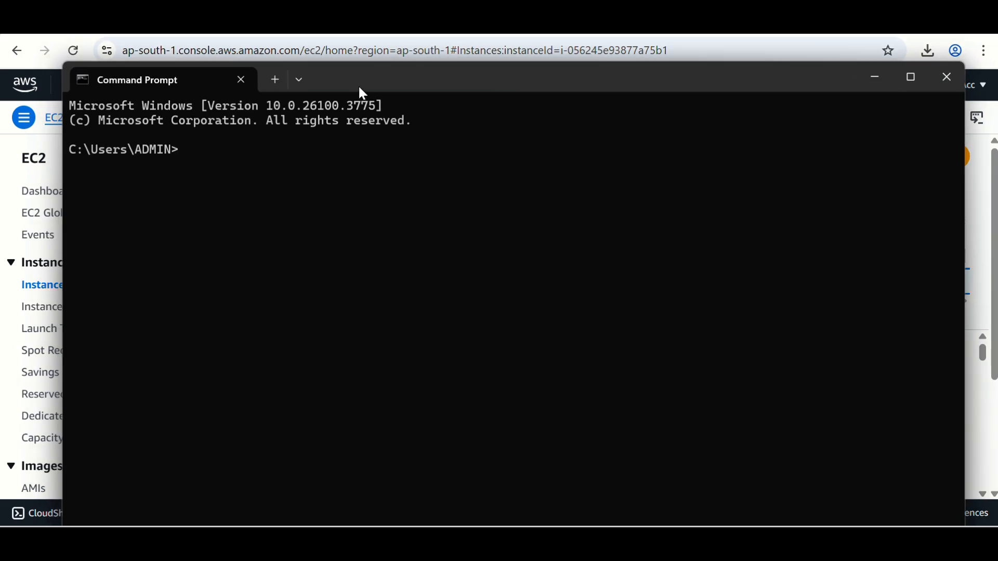
pyautogui.moveTo(359, 89); pyautogui.dragTo(623, 224)
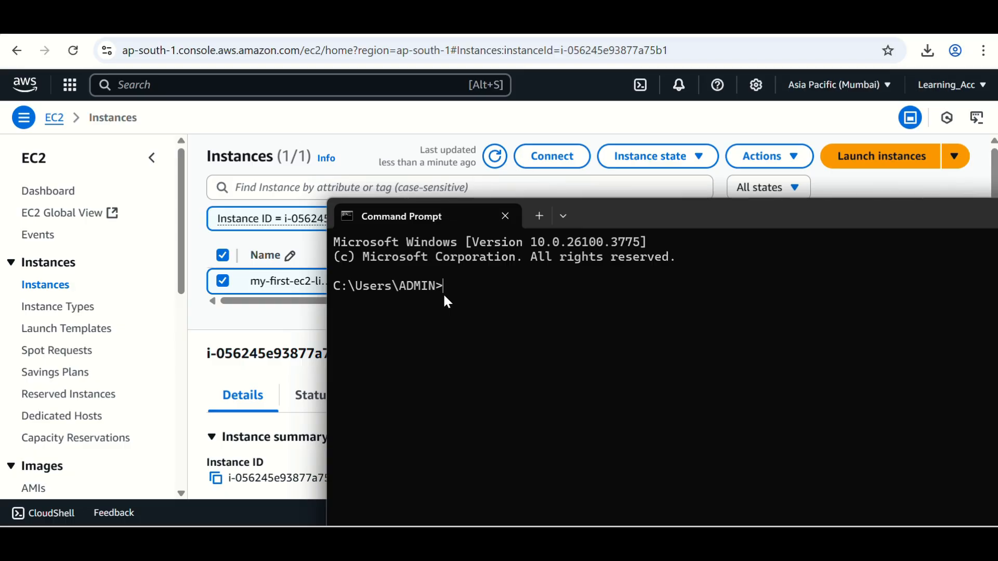
# - Change the Command Prompt's working directory to Downloads with cd Downloads
pyautogui.write('cd ')
pyautogui.write('Documents')
pyautogui.press('BackSpace')
pyautogui.press('BackSpace')
pyautogui.press('BackSpace')
pyautogui.press('BackSpace')
pyautogui.press('BackSpace')
pyautogui.press('BackSpace')
pyautogui.write('wnloads')
pyautogui.press('Return')
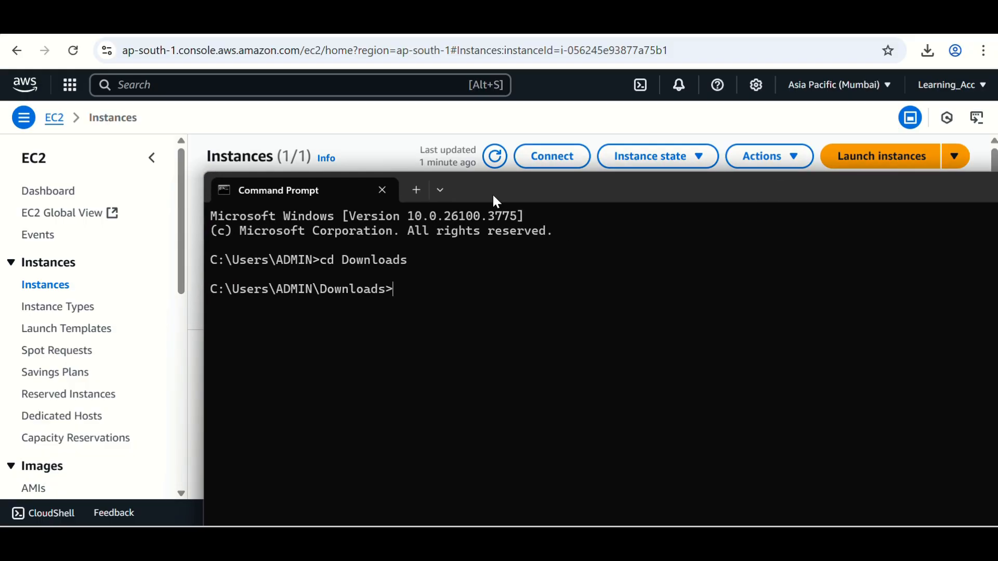
pyautogui.write('ssh ec2-user@')
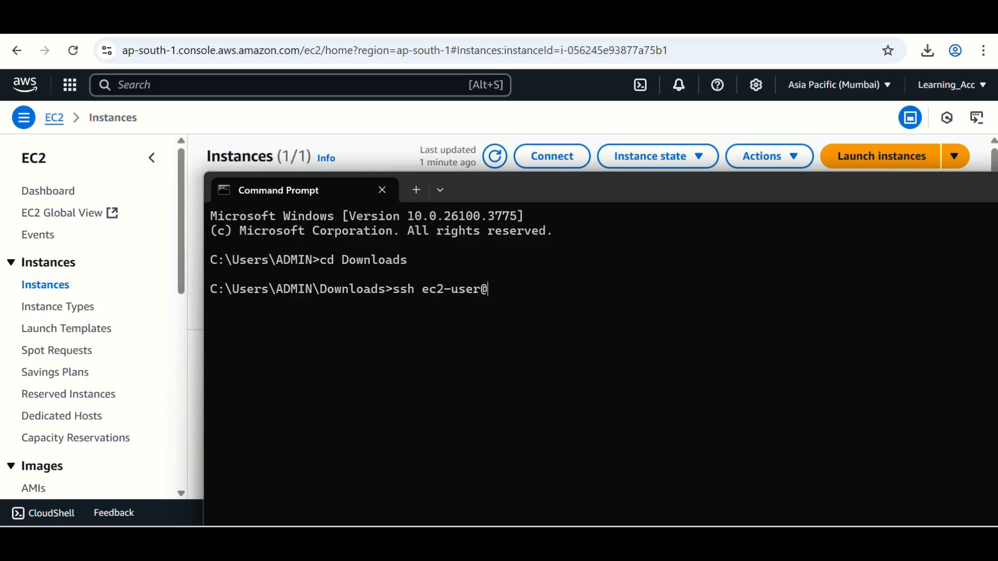
pyautogui.hotkey('ctrl', 'v')
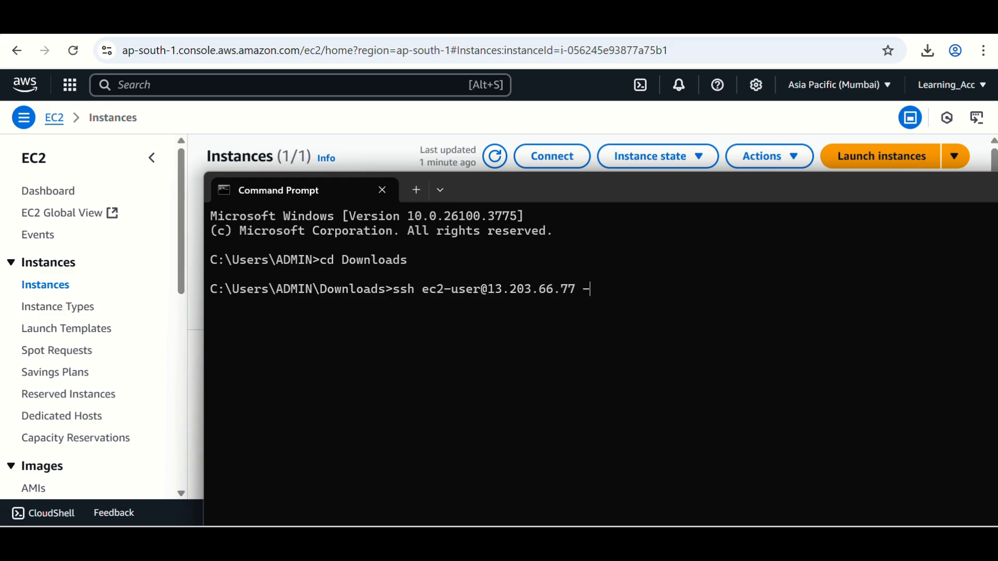
pyautogui.write('i key2.pem')
pyautogui.press('Return')
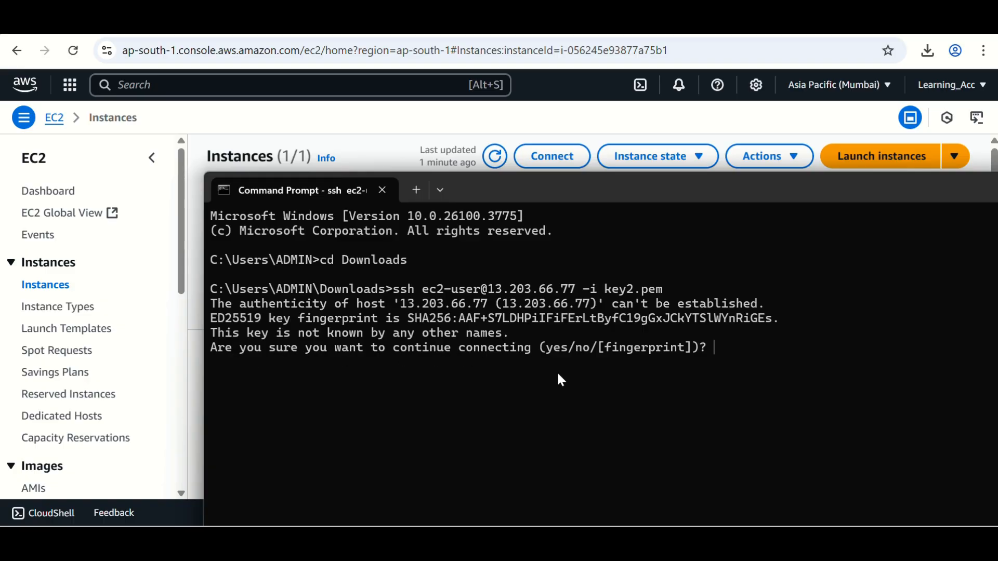
pyautogui.write('yes')
pyautogui.press('Return')
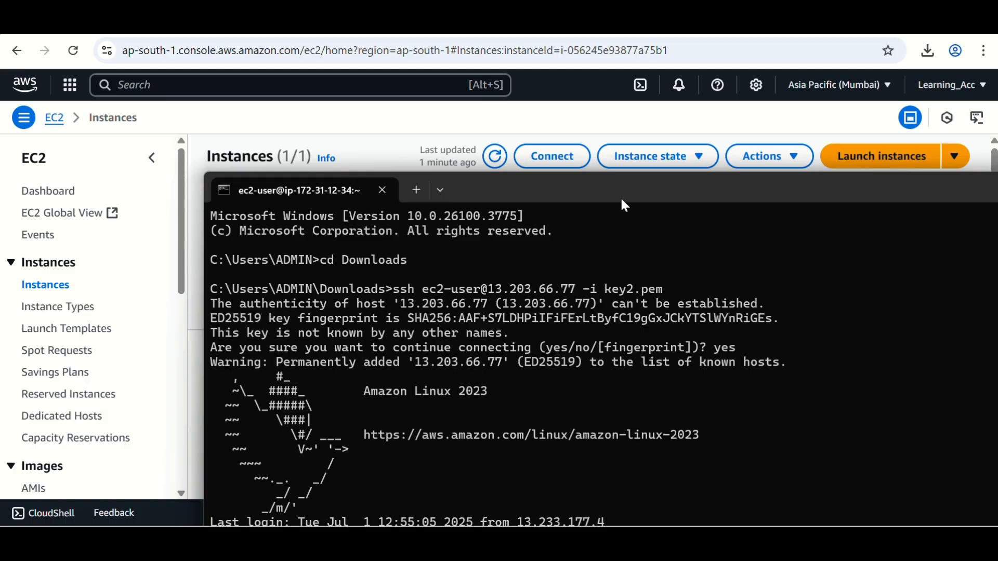
# - Reposition the terminal window to view the SSH session and minimise it to return to the AWS console
pyautogui.moveTo(619, 197); pyautogui.dragTo(561, 93)
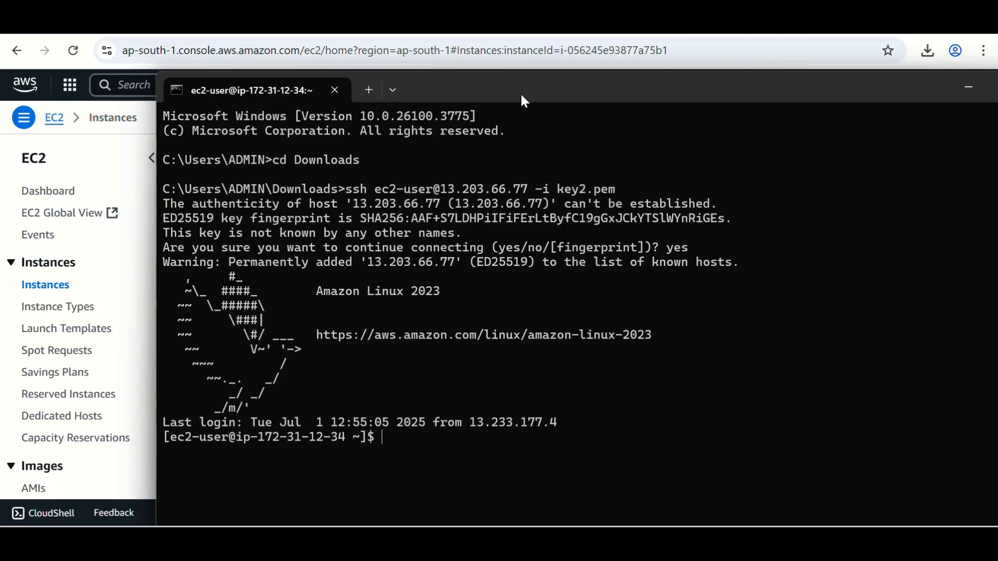
pyautogui.moveTo(519, 92); pyautogui.dragTo(448, 98)
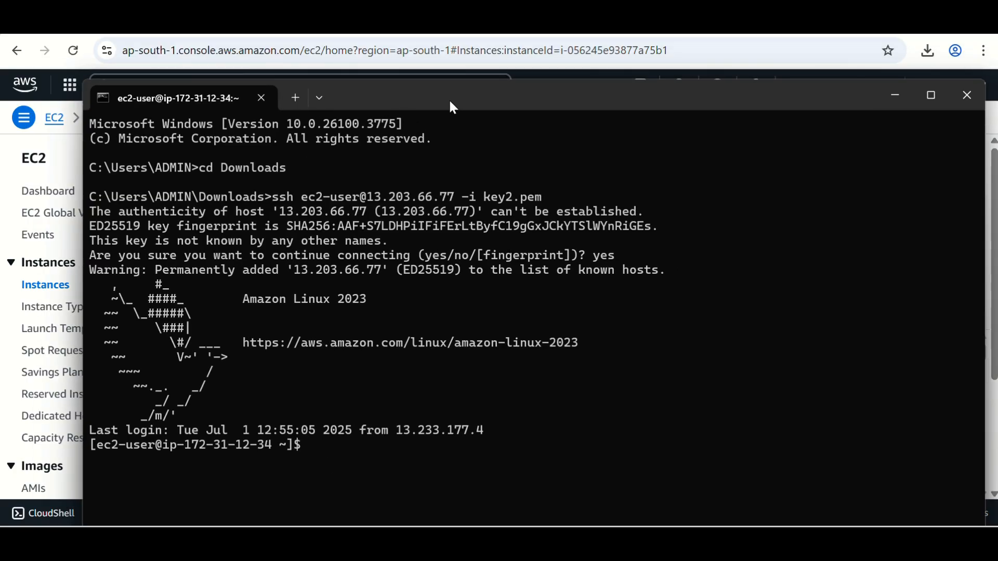
pyautogui.click(896, 97)
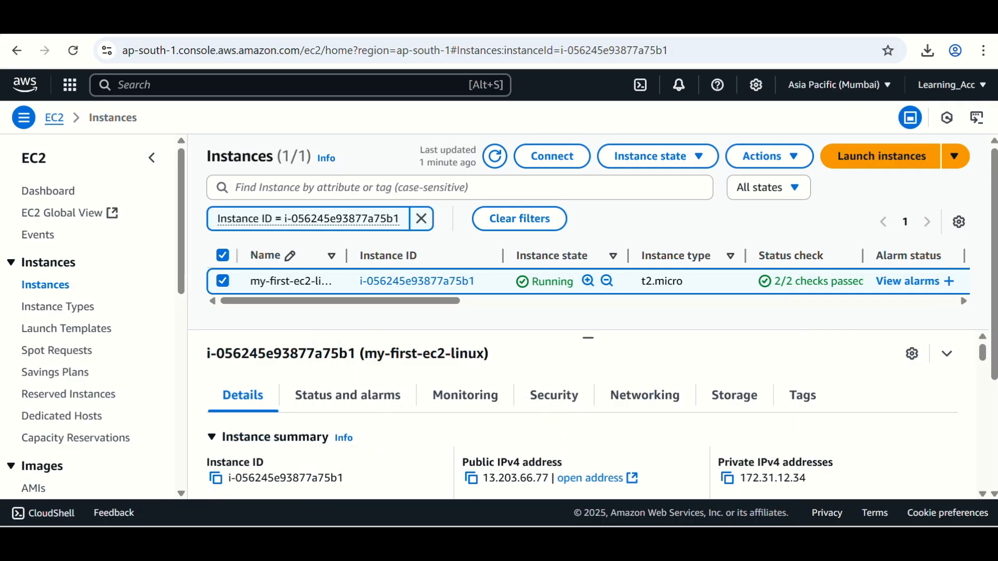
# - Switch back to the SSH session in the terminal and list the home directory's contents with ls
pyautogui.hotkey('alt', 'Tab')
pyautogui.click(894, 96)
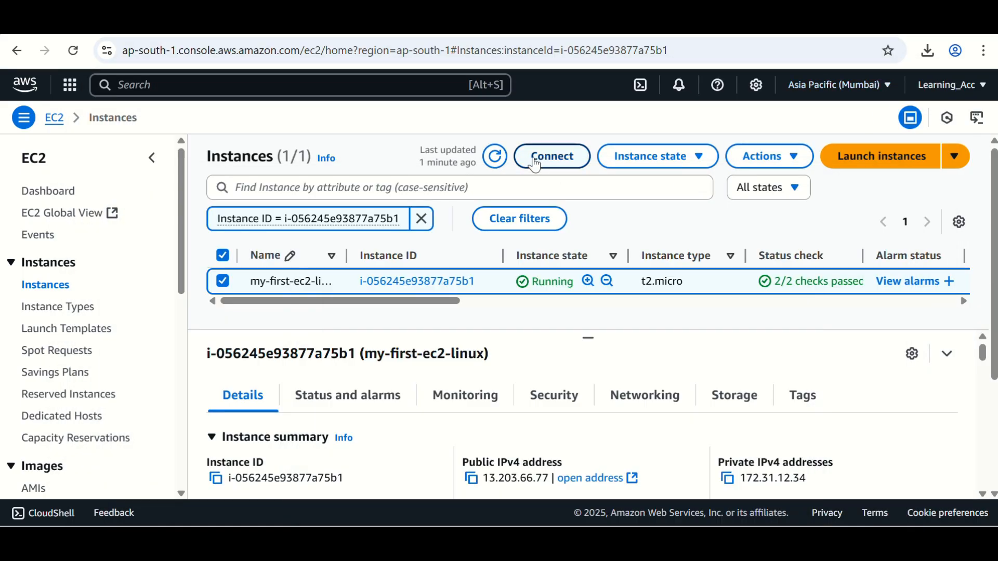
pyautogui.hotkey('alt', 'Tab')
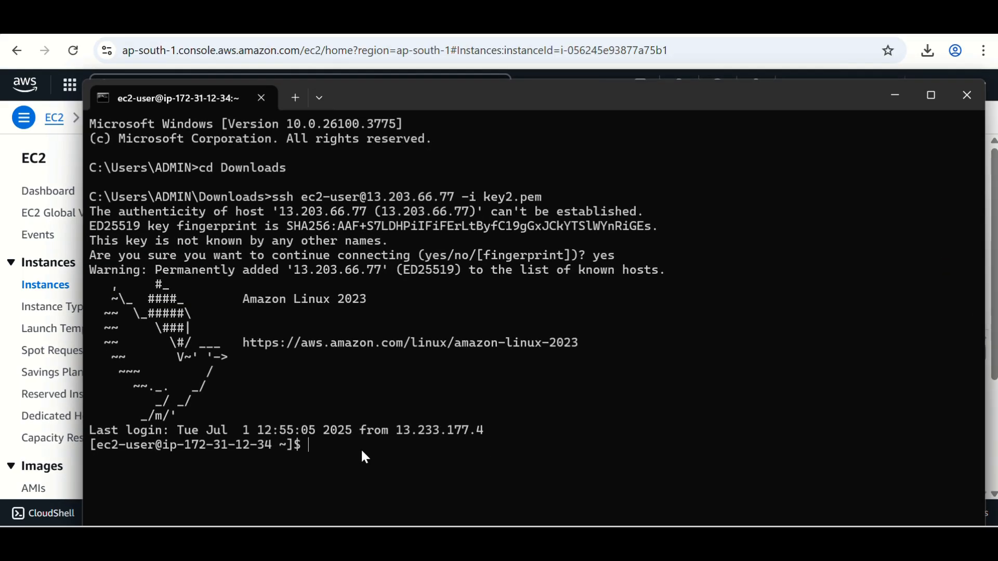
pyautogui.write('ls')
pyautogui.press('Return')
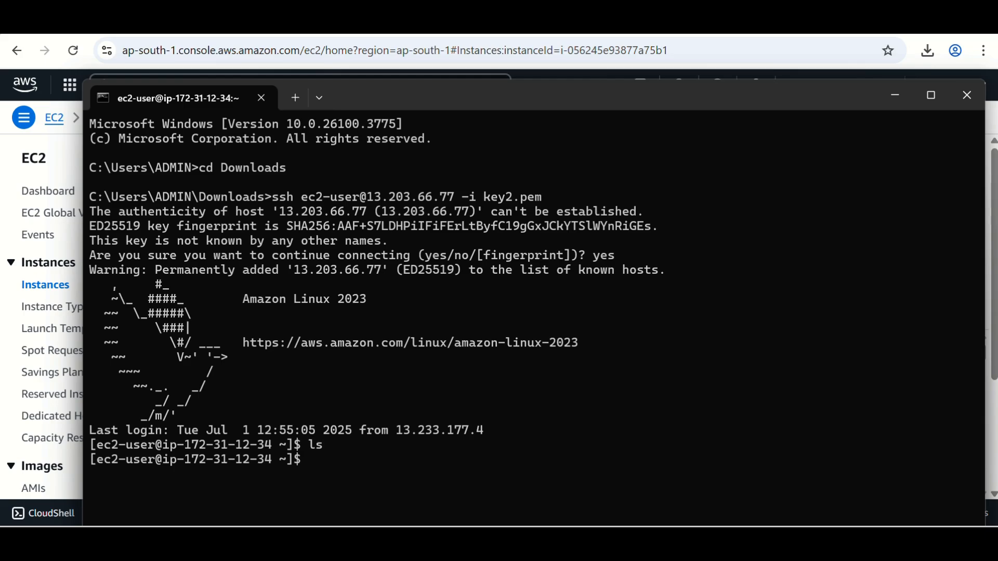
# - Switch the SSH session to the root user with sudo su and list the directory contents with ls
pyautogui.moveTo(547, 98); pyautogui.dragTo(529, 84)
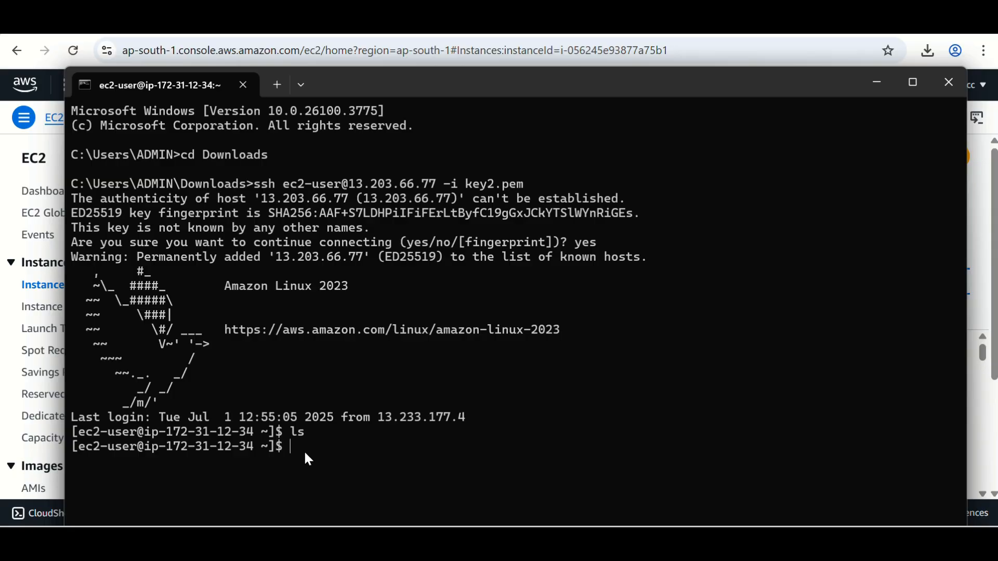
pyautogui.write('sudo su')
pyautogui.press('Return')
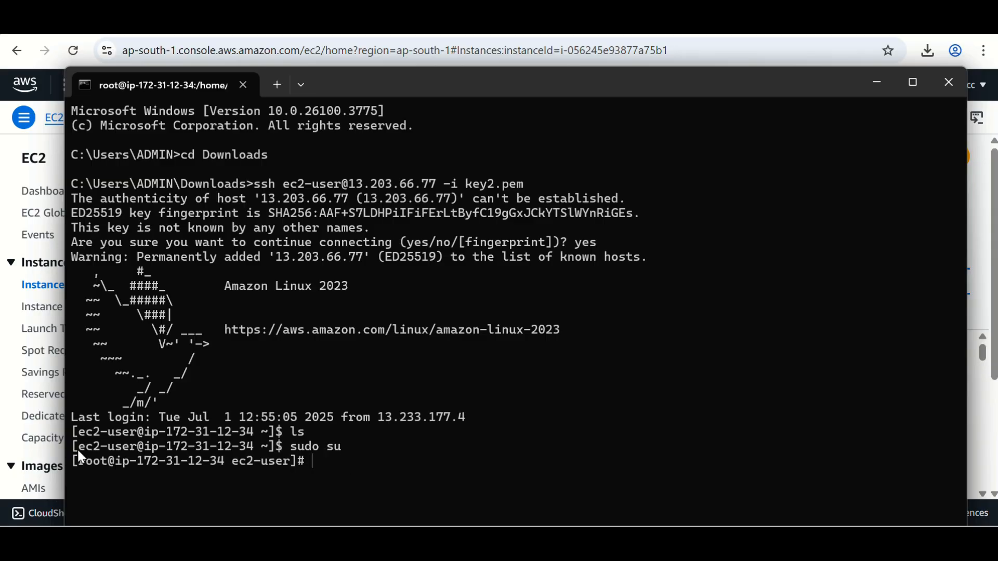
pyautogui.moveTo(77, 448); pyautogui.dragTo(99, 454)
pyautogui.moveTo(78, 463); pyautogui.dragTo(101, 464)
pyautogui.click(335, 469)
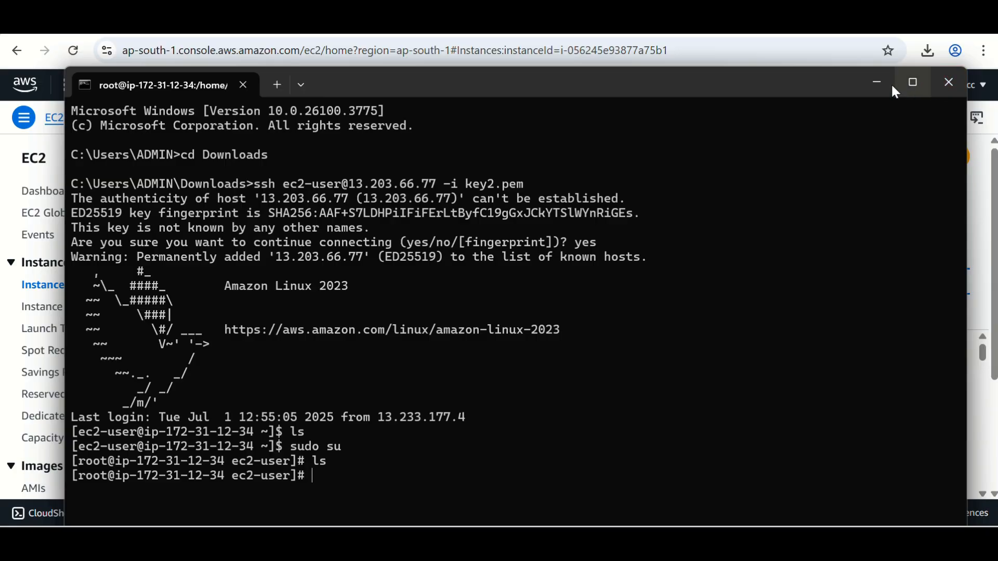
# - Minimise the terminal to return to the AWS console and stop the my-first-ec2-linux instance
pyautogui.click(876, 82)
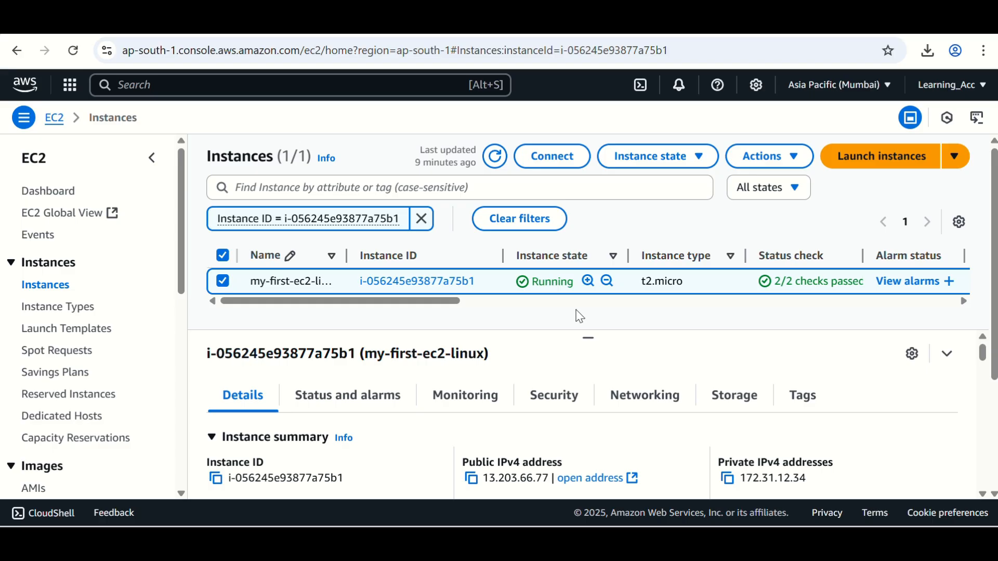
pyautogui.click(696, 158)
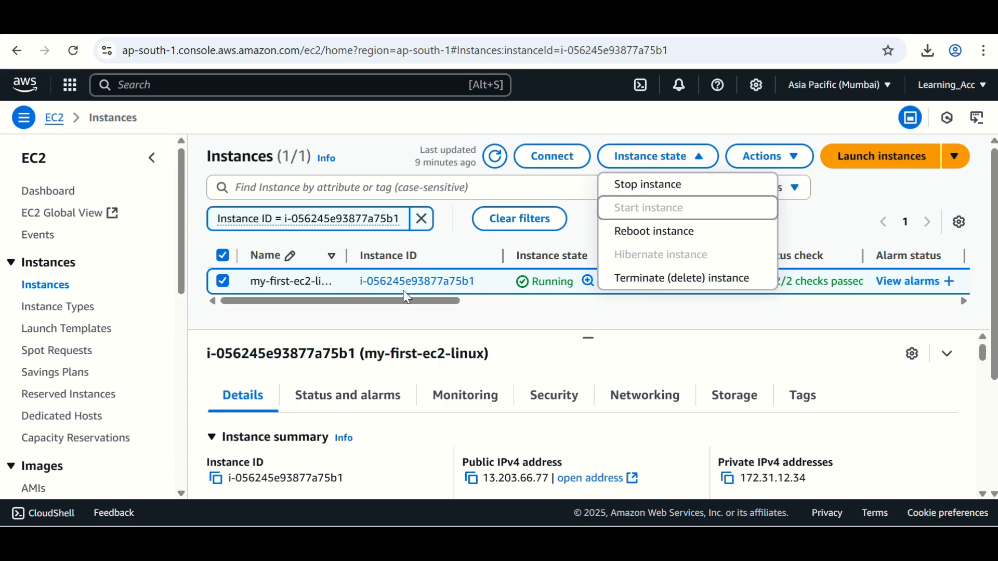
pyautogui.click(506, 313)
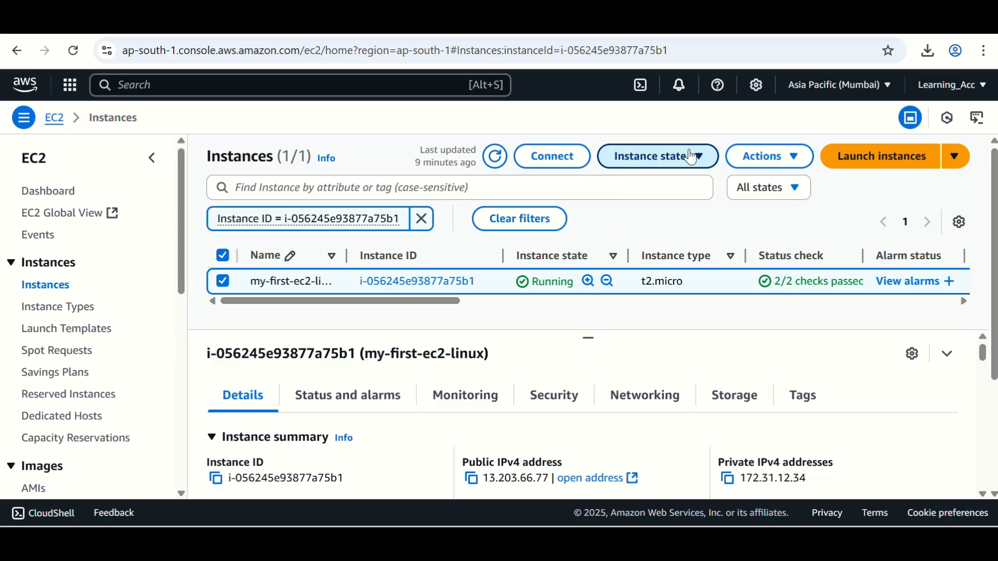
pyautogui.click(670, 156)
pyautogui.click(667, 191)
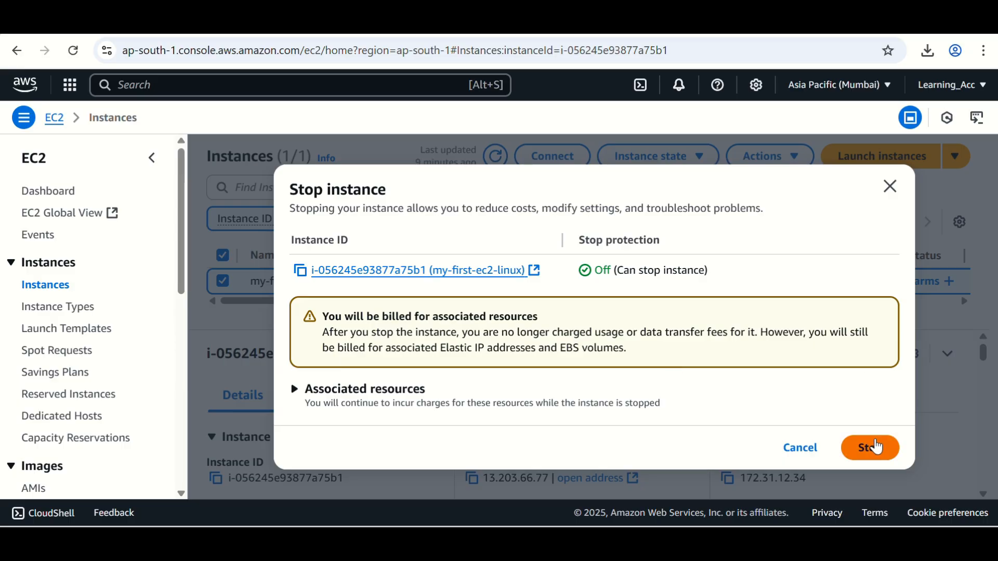
pyautogui.click(873, 448)
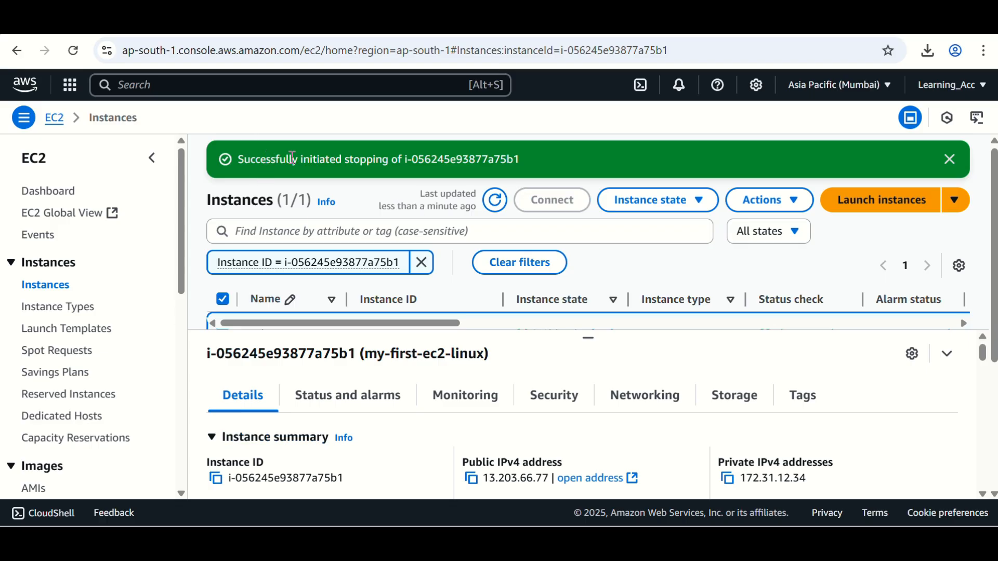
# - Refresh and enlarge the instance list to check the state of my-first-ec2-linux and the state actions available for it
pyautogui.moveTo(404, 159); pyautogui.dragTo(520, 159)
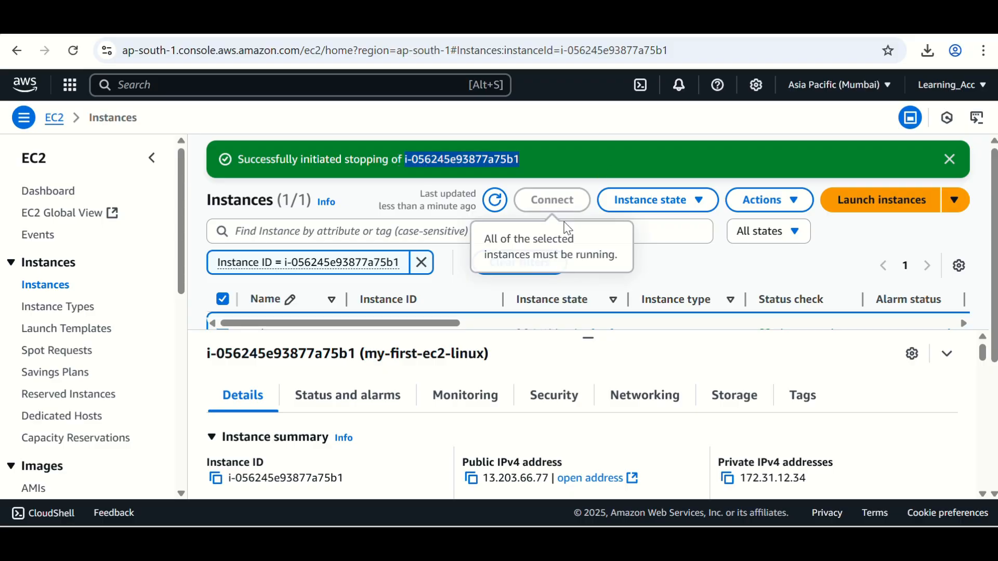
pyautogui.click(494, 201)
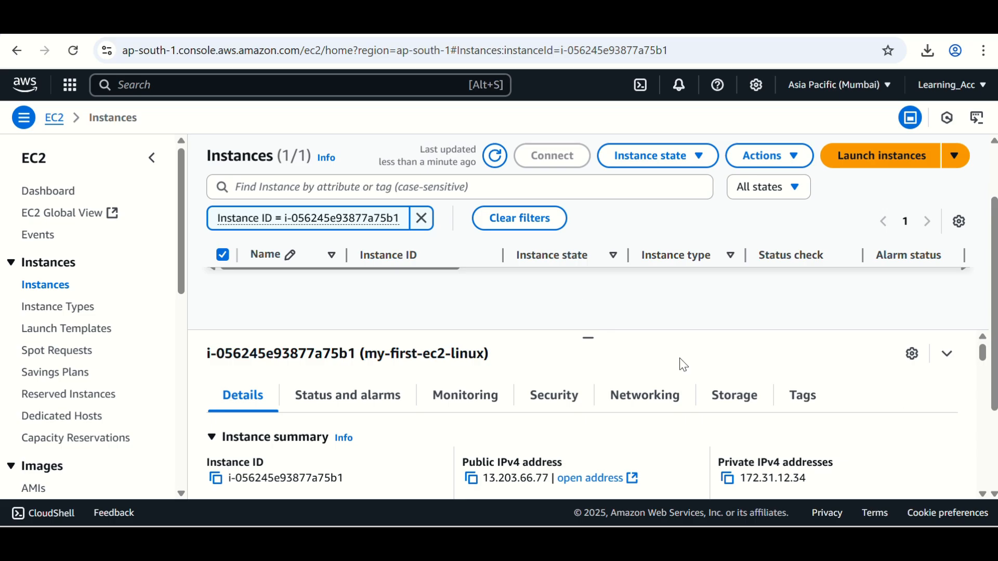
pyautogui.scroll(1, 462, 272)
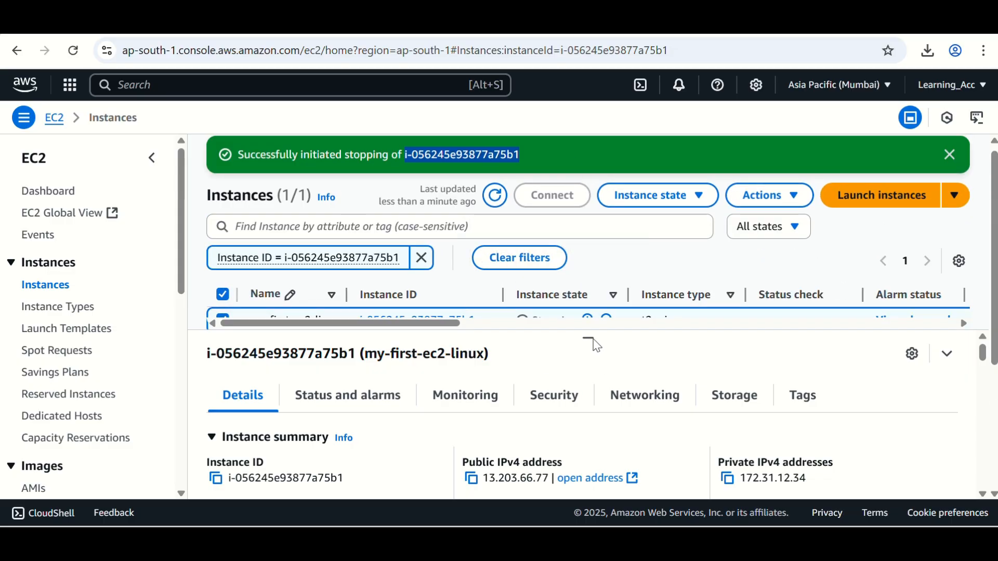
pyautogui.moveTo(588, 339); pyautogui.dragTo(572, 423)
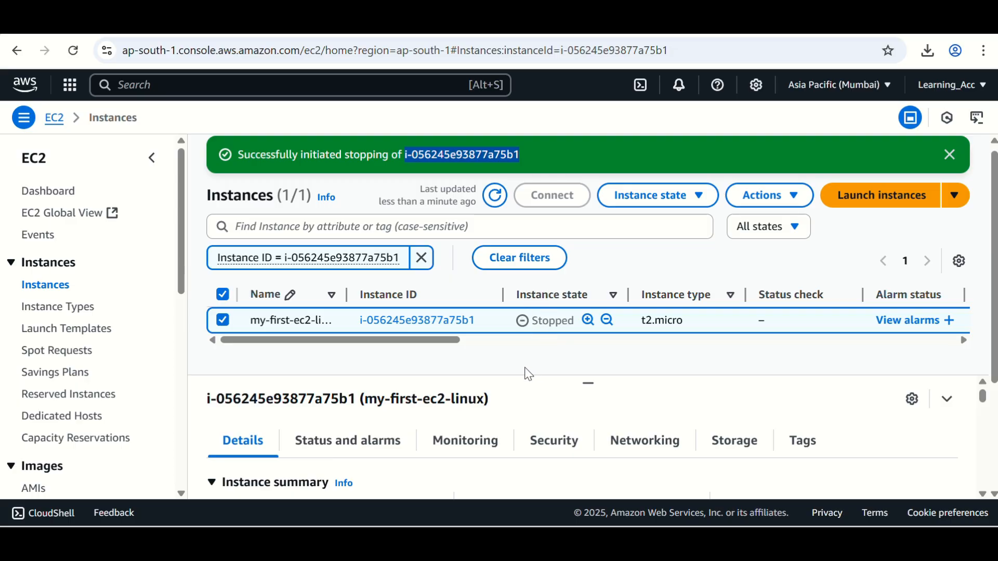
pyautogui.moveTo(452, 342); pyautogui.dragTo(374, 341)
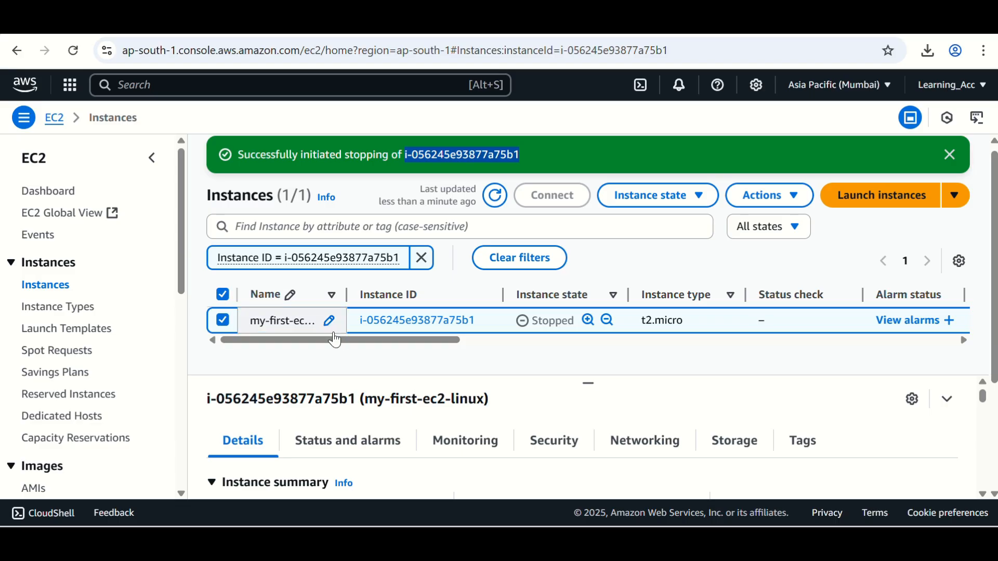
pyautogui.click(695, 200)
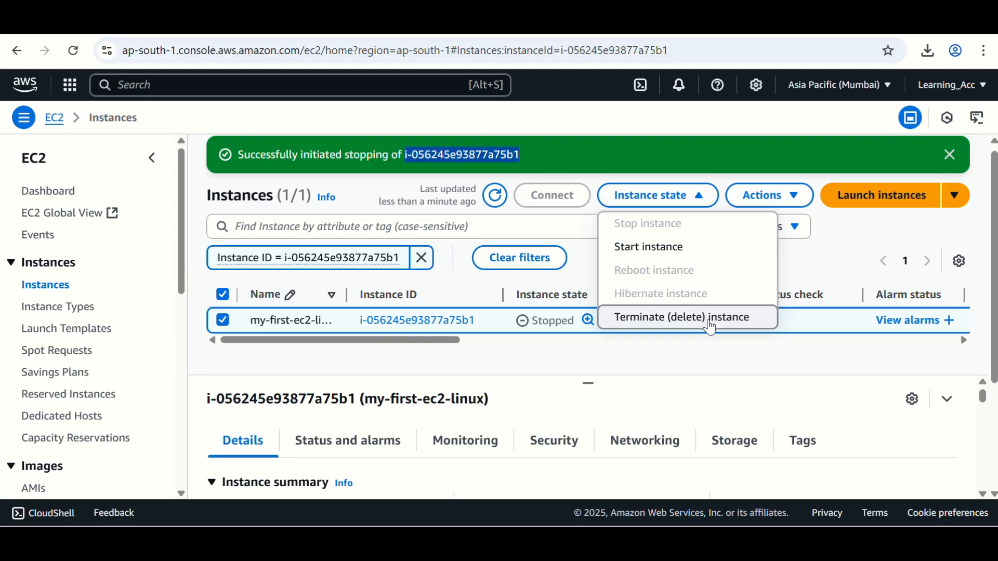
pyautogui.click(589, 276)
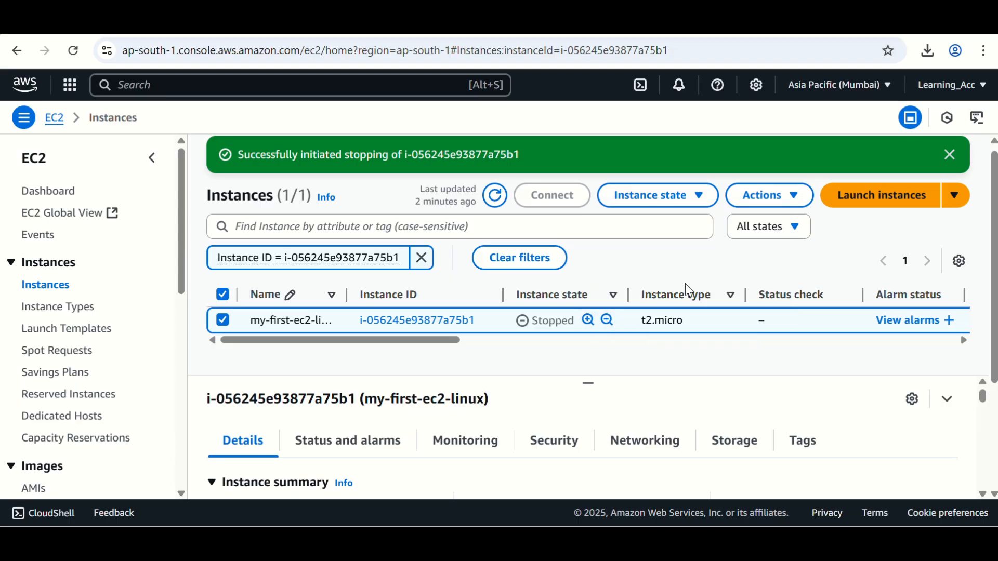